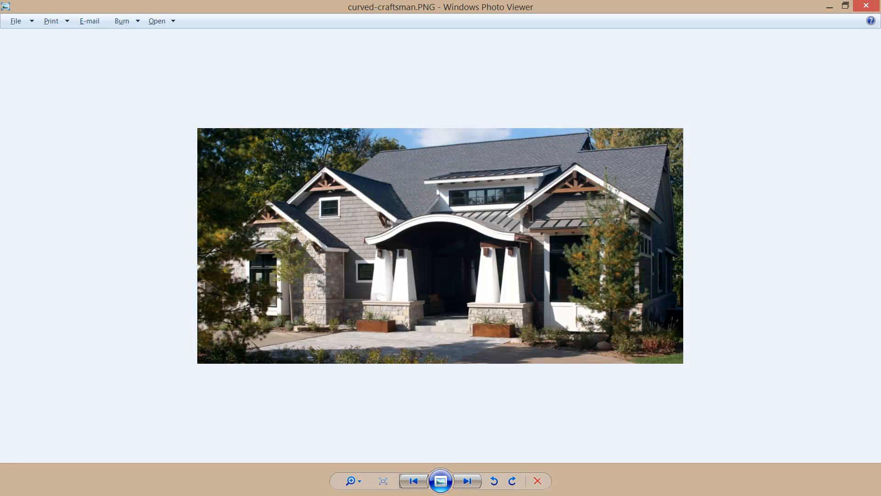
# Step: Review the series of house renderings, comparing the original narrow entry with the enlarged porch and other exterior design options
pyautogui.press('Right')
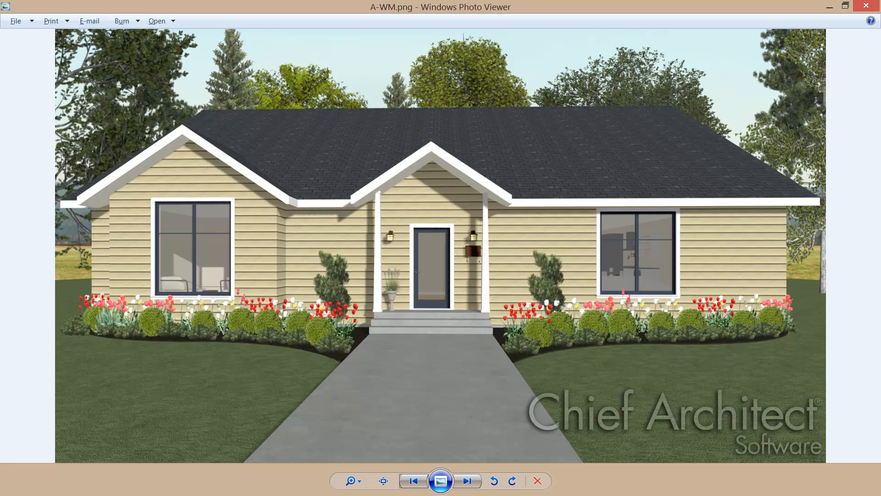
pyautogui.press('Right')
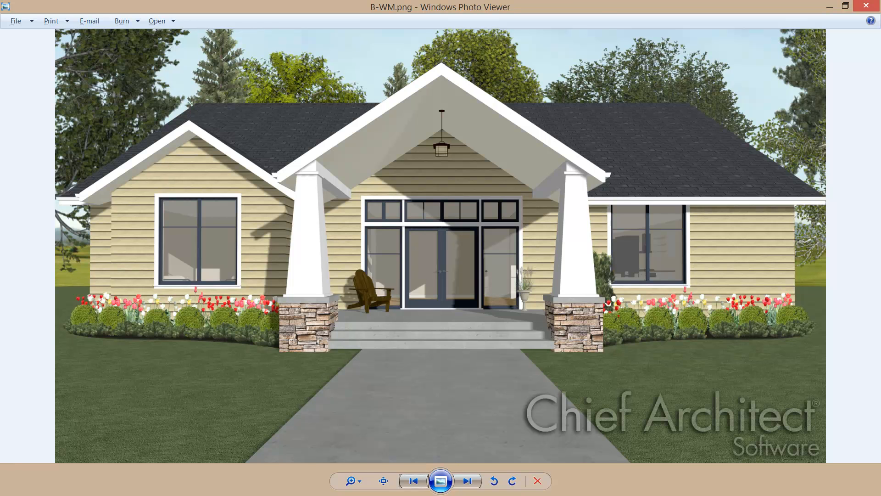
pyautogui.press('Right')
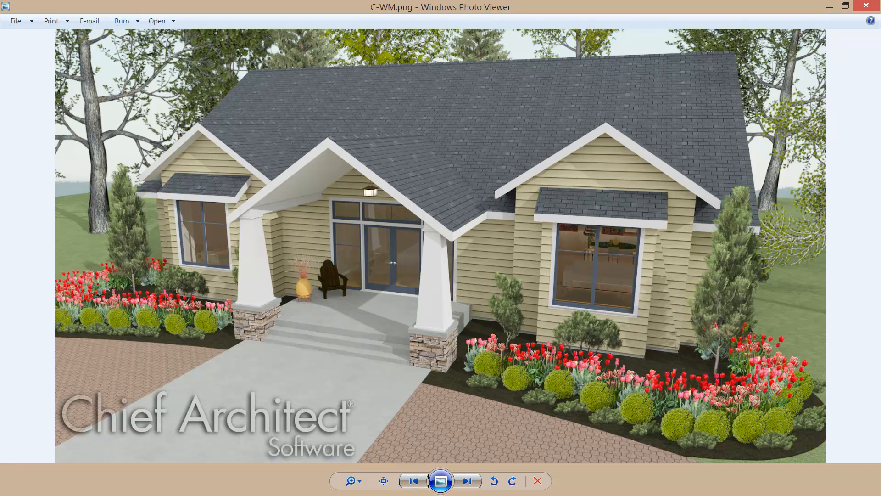
pyautogui.press('Right')
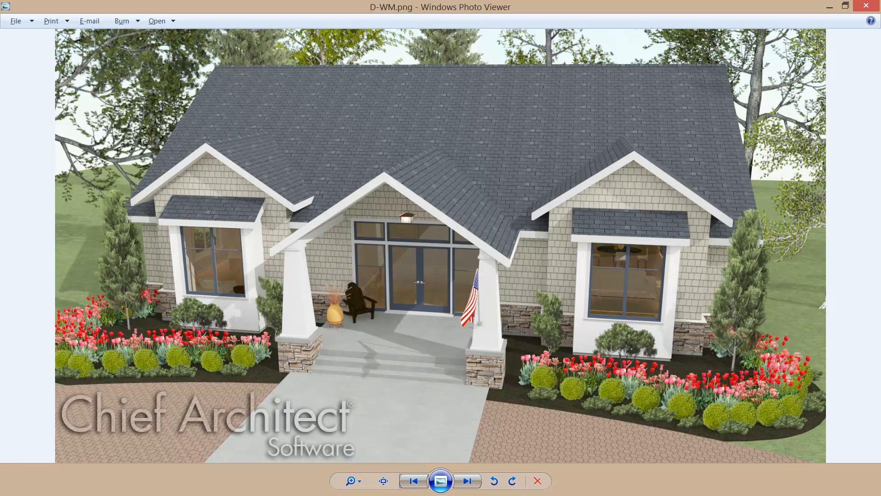
pyautogui.press('Right')
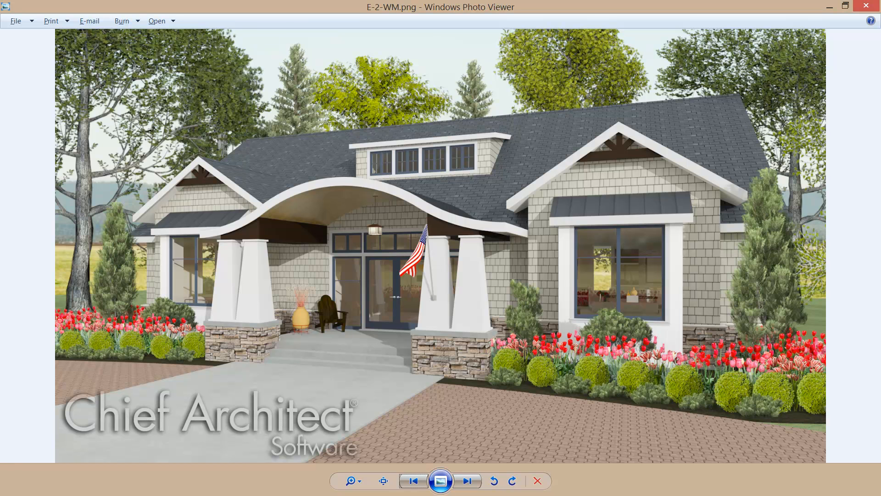
pyautogui.press('Right')
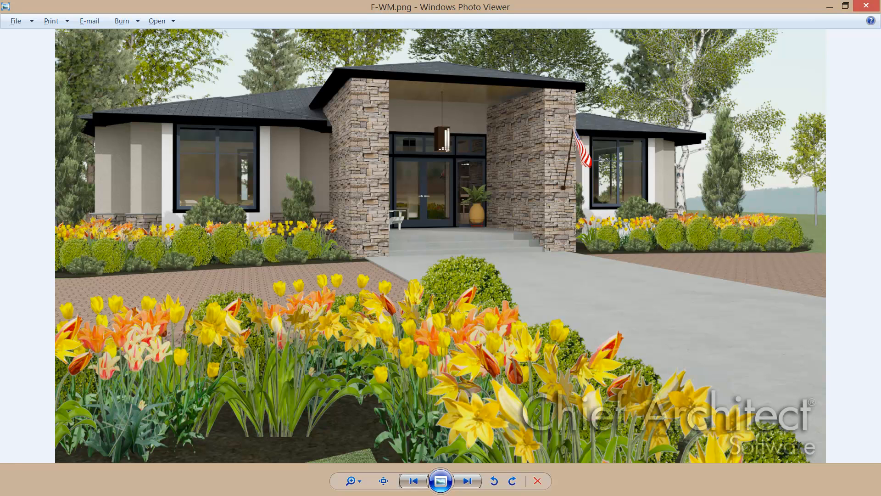
pyautogui.press('Right')
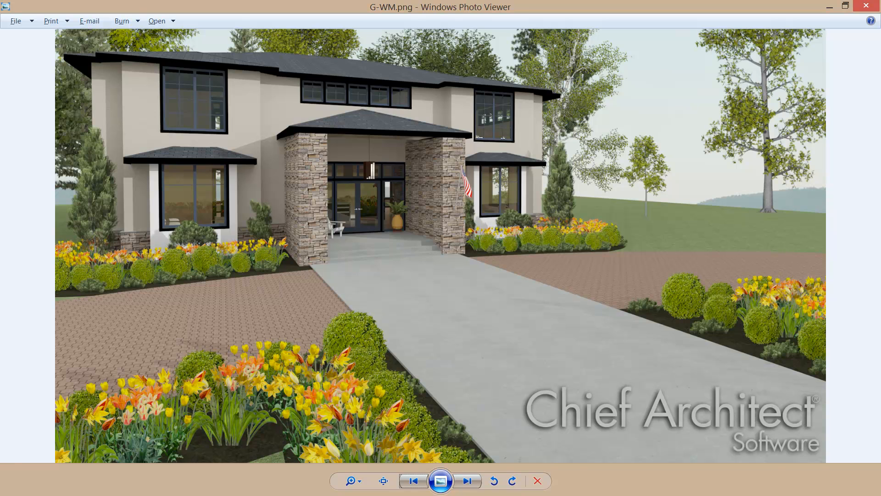
pyautogui.press('Right')
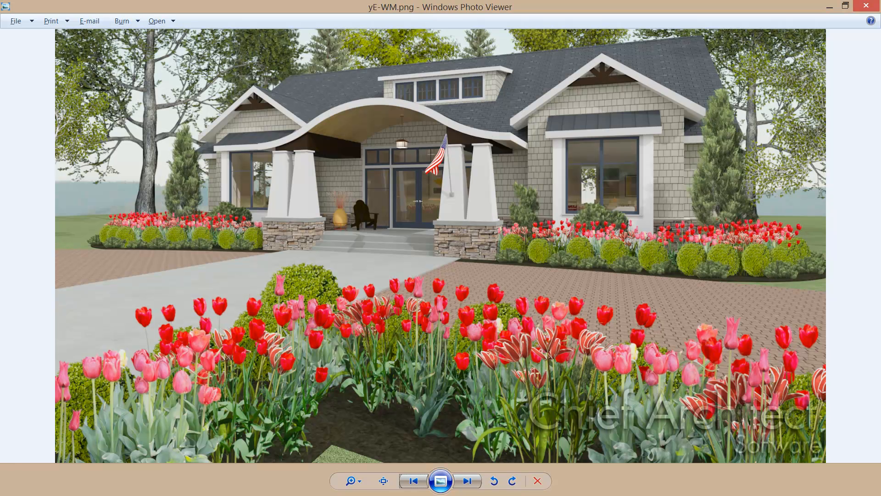
pyautogui.press('Right')
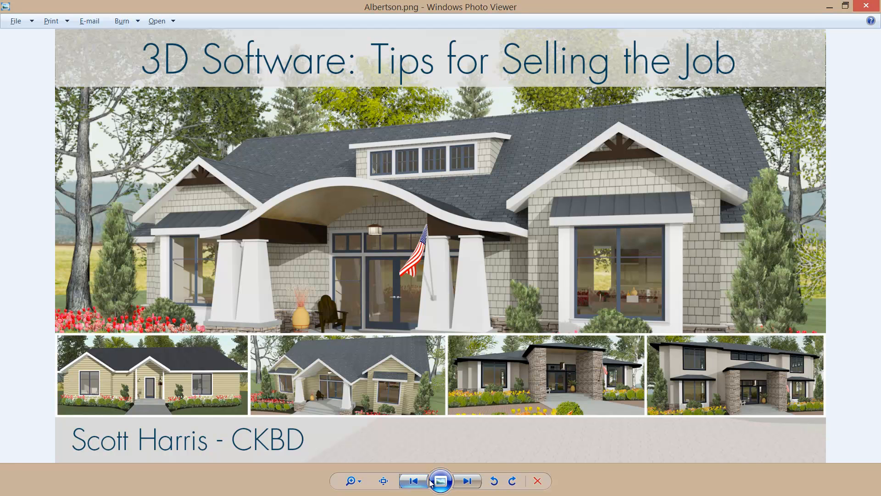
pyautogui.click(416, 482)
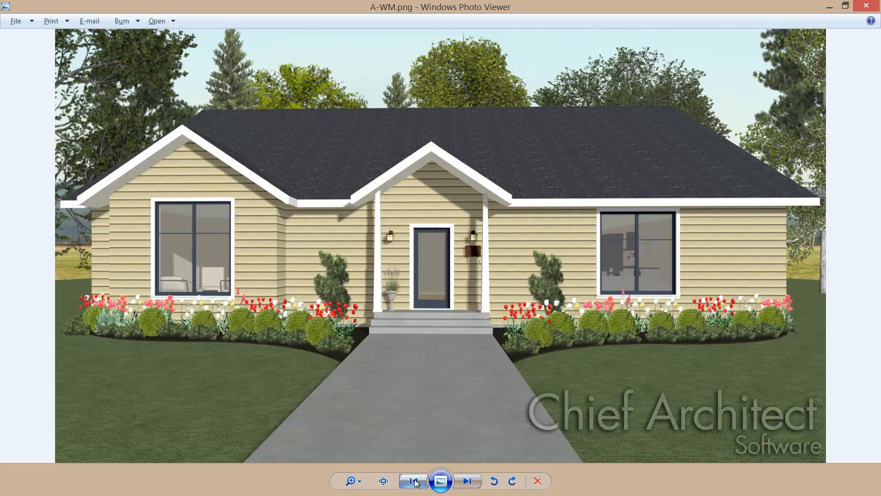
pyautogui.click(467, 480)
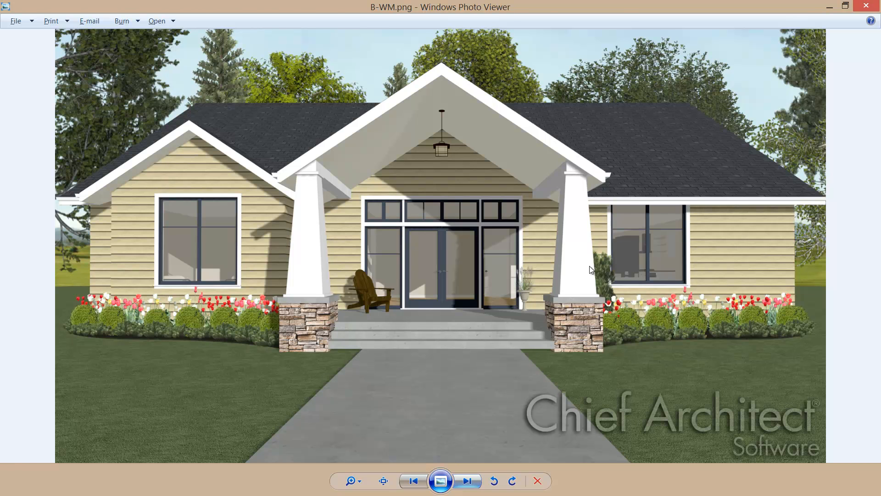
# Step: Switch to Chief Architect and widen the entry porch to 12' by moving its right-side room divider in the floor plan
pyautogui.hotkey('alt', 'Tab')
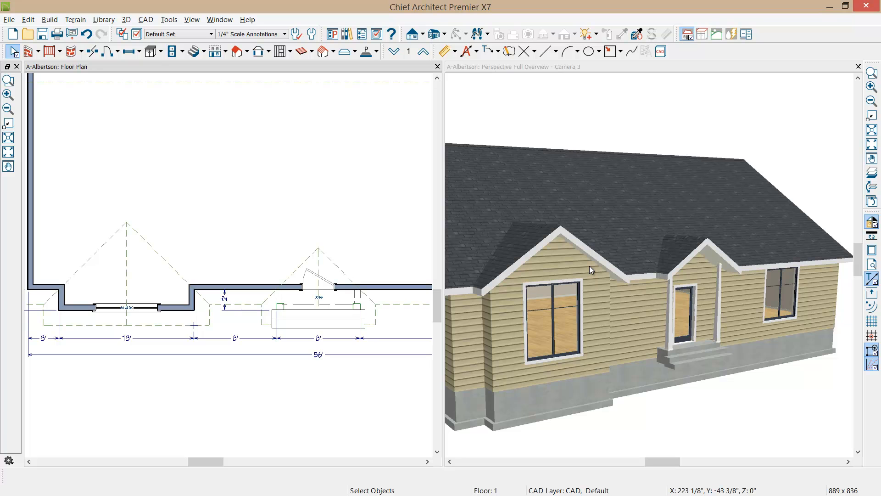
pyautogui.scroll(3, 298, 330)
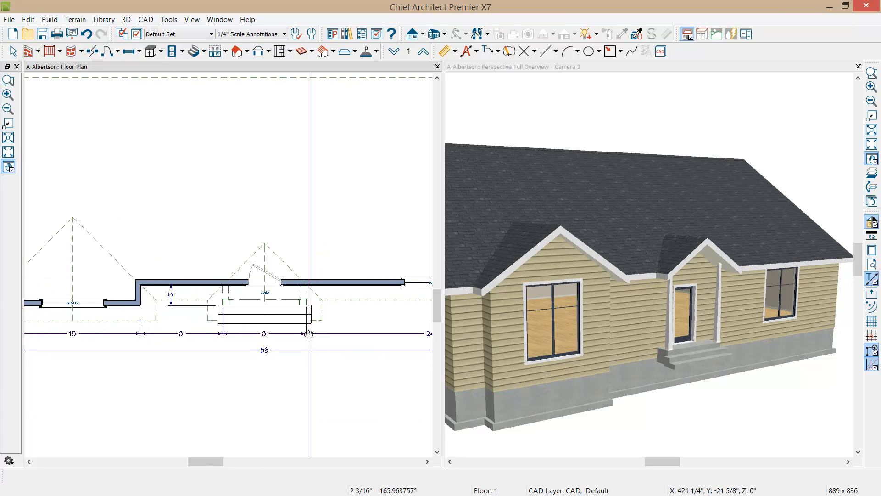
pyautogui.moveTo(298, 338); pyautogui.dragTo(289, 348, button='middle')
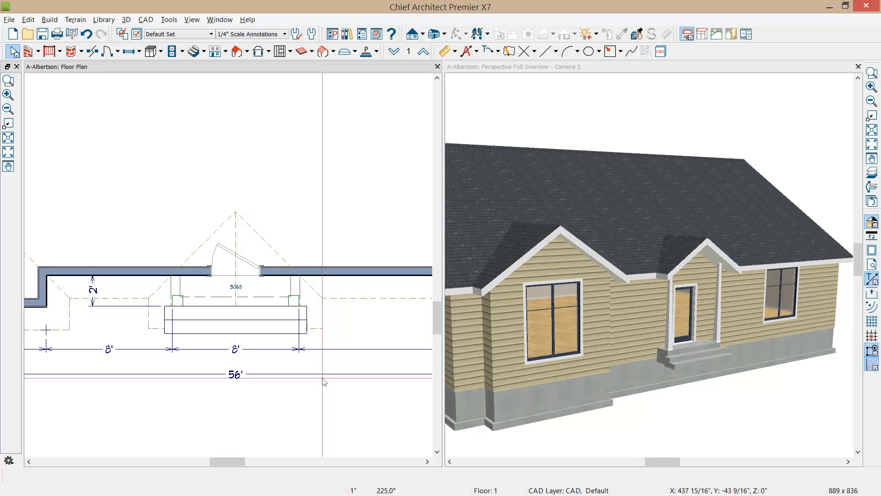
pyautogui.click(297, 288)
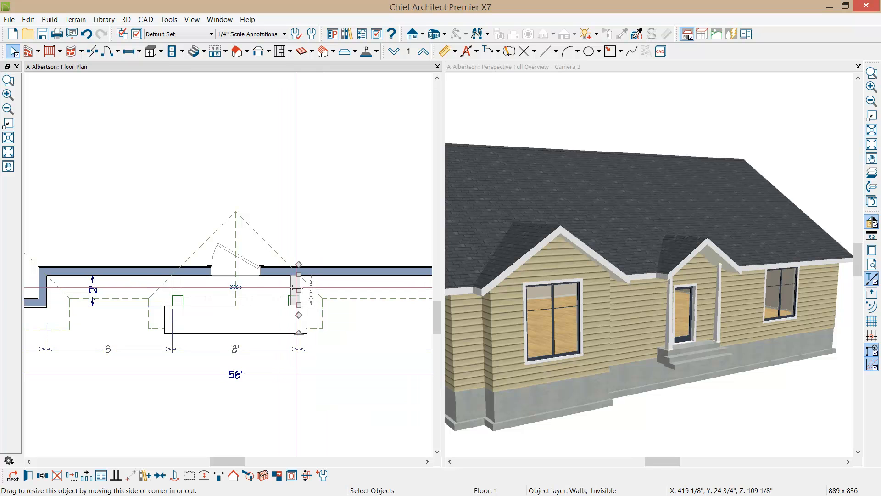
pyautogui.click(237, 348)
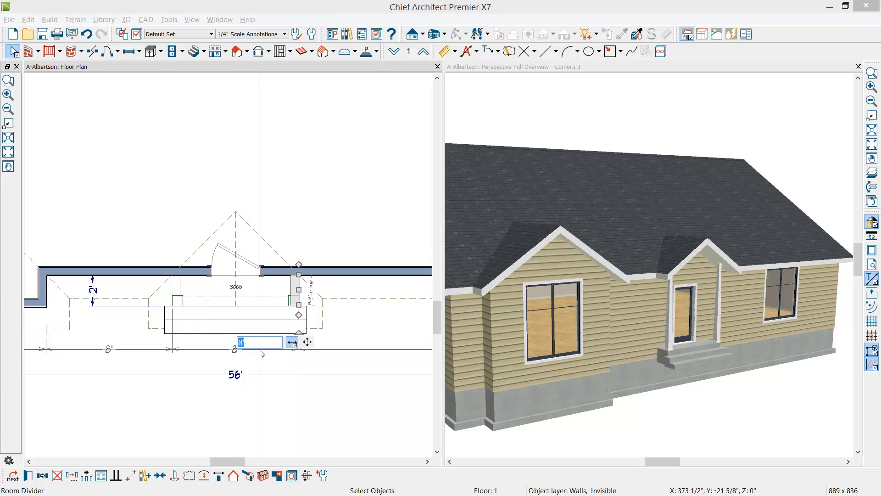
pyautogui.write('12')
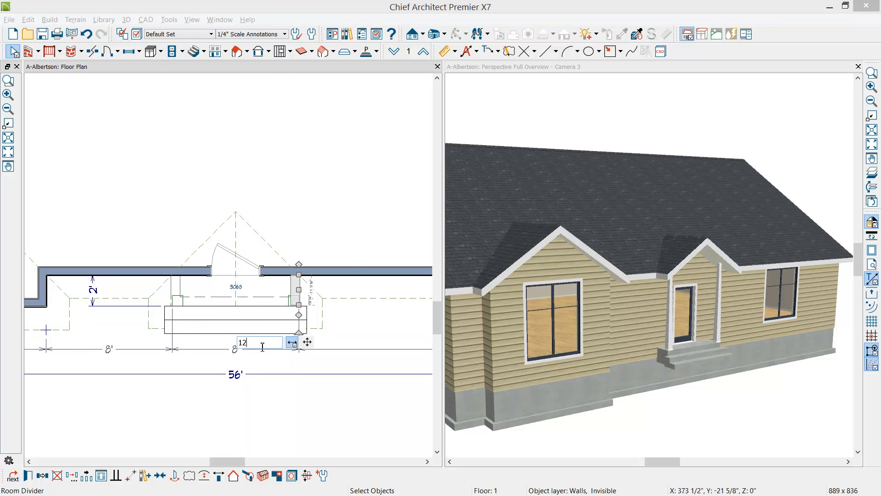
pyautogui.press('Return')
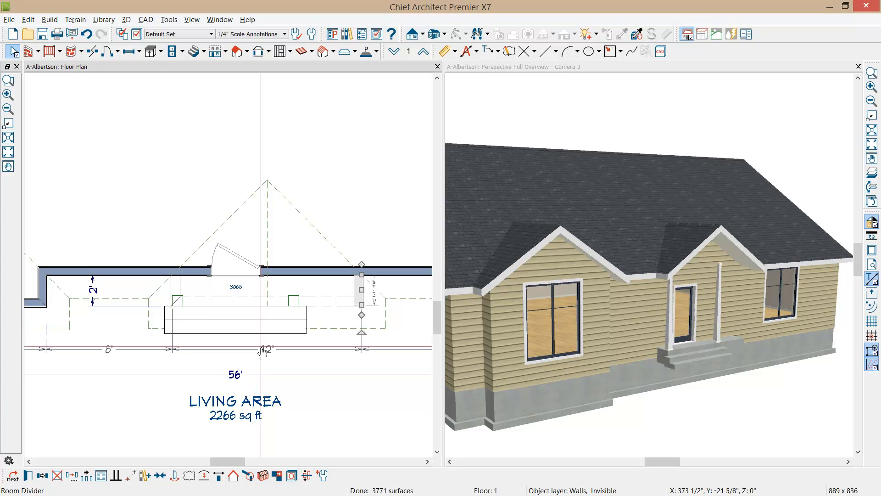
# Step: Widen the porch to 16' by moving its left-side room divider outward
pyautogui.click(176, 282)
pyautogui.click(269, 350)
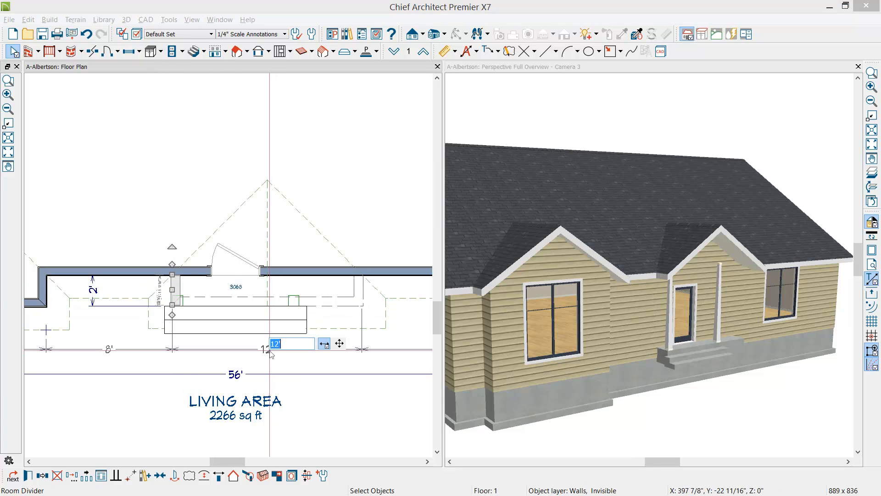
pyautogui.write('16')
pyautogui.press('Return')
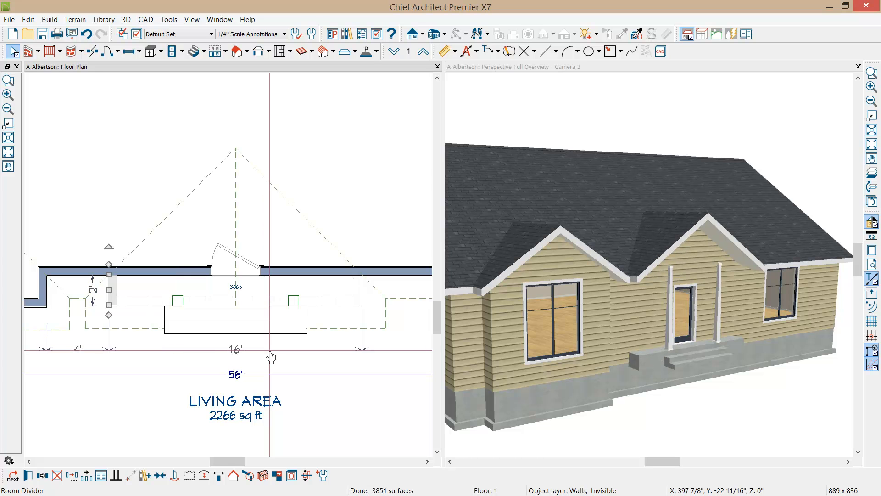
# Step: Set the porch depth to 10' by moving its front room divider away from the house wall
pyautogui.click(148, 302)
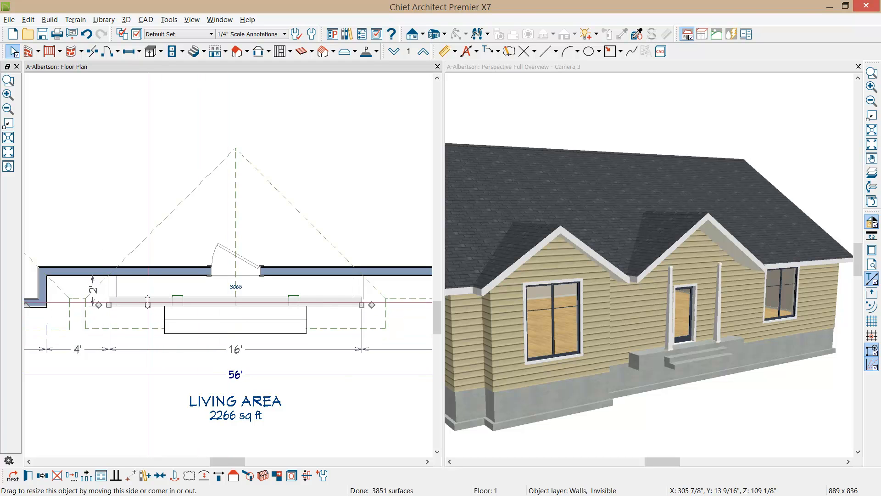
pyautogui.click(93, 289)
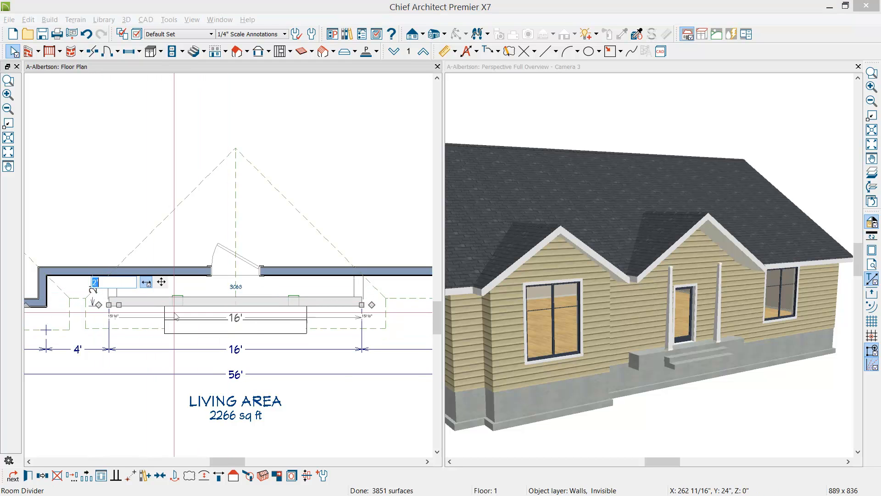
pyautogui.write('18"')
pyautogui.press('Return')
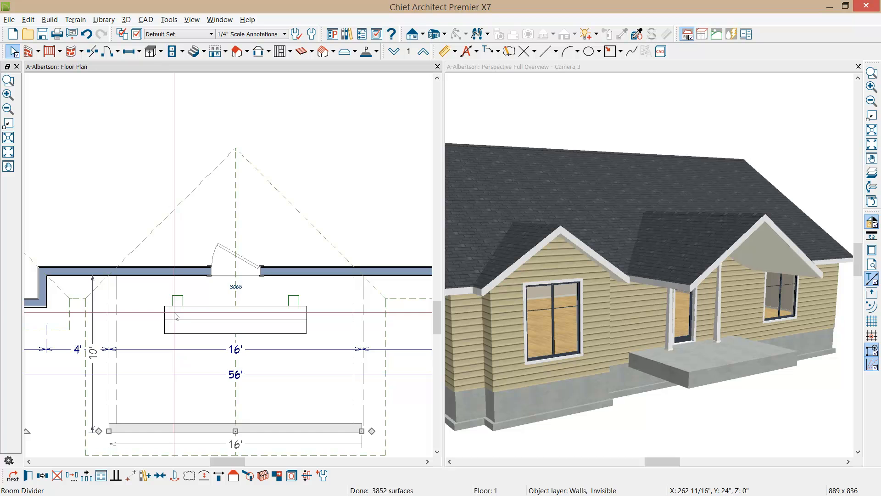
# Step: Delete both thin porch posts beside the front door in the perspective view
pyautogui.moveTo(784, 312); pyautogui.dragTo(691, 323)
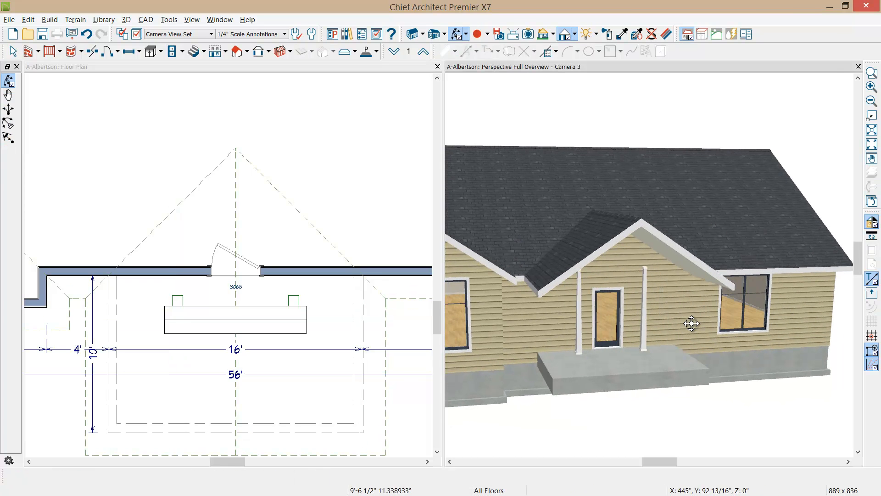
pyautogui.click(641, 329)
pyautogui.moveTo(641, 329); pyautogui.dragTo(579, 330)
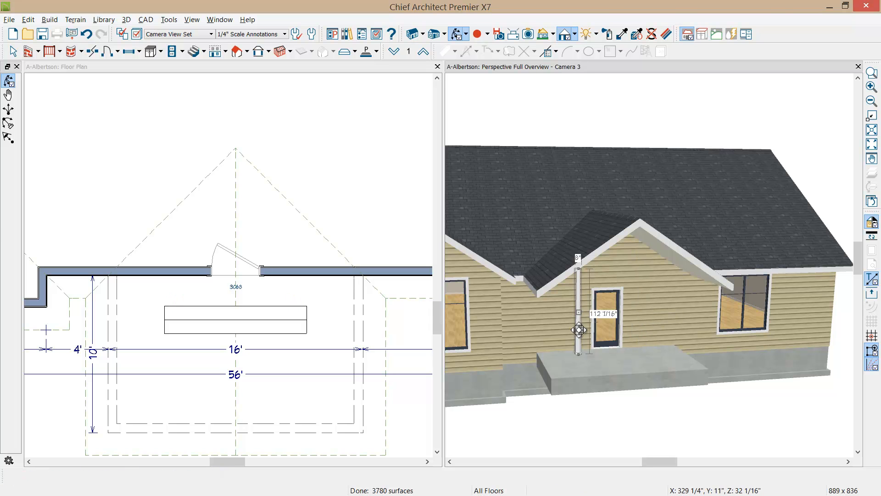
pyautogui.press('Delete')
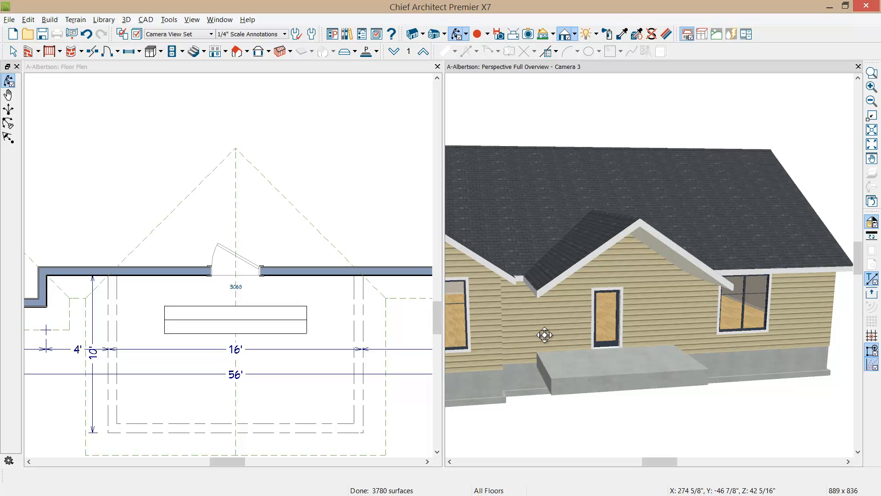
# Step: Move the entry steps in the floor plan out to the front edge of the enlarged porch
pyautogui.moveTo(545, 335); pyautogui.dragTo(564, 307)
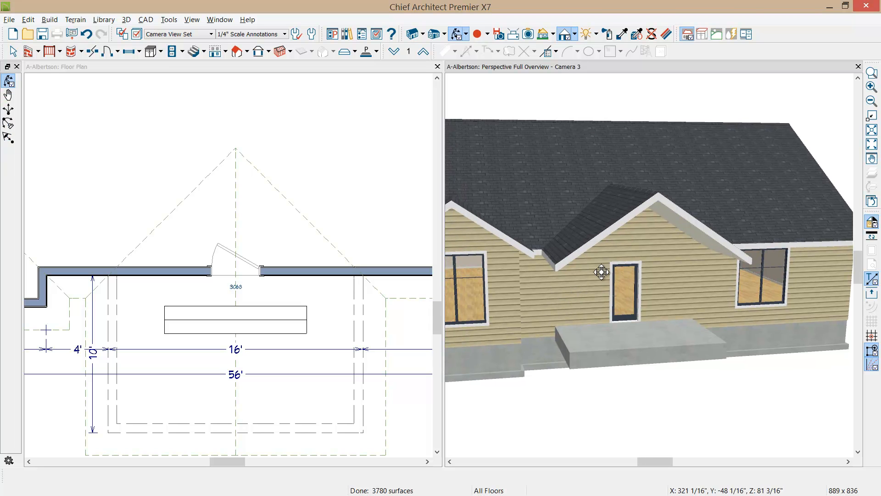
pyautogui.moveTo(569, 339); pyautogui.dragTo(599, 301, button='middle')
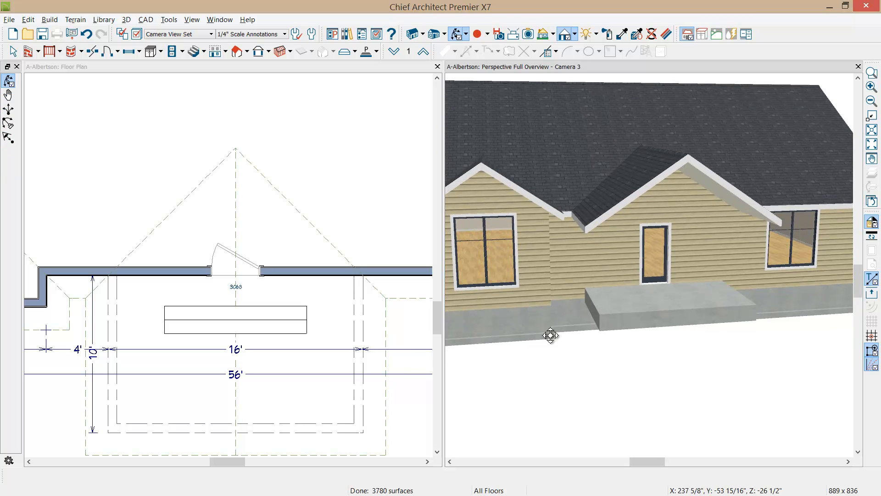
pyautogui.moveTo(324, 361); pyautogui.dragTo(346, 271, button='middle')
pyautogui.click(347, 272)
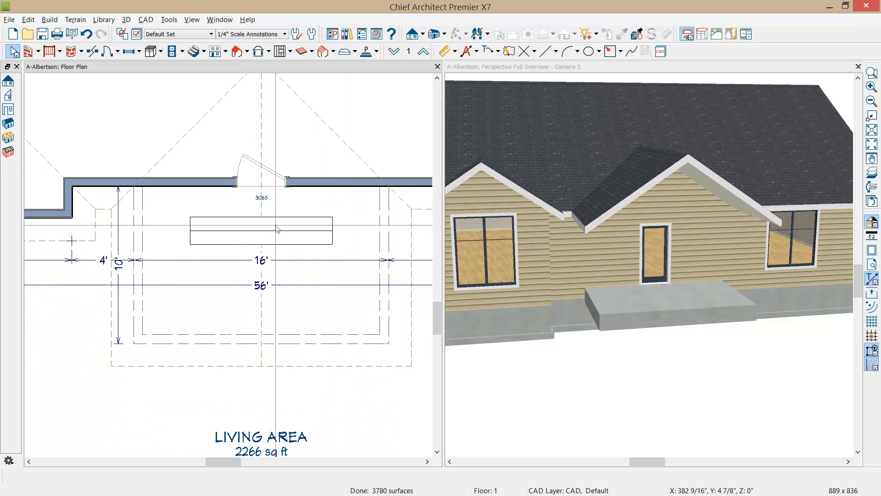
pyautogui.click(259, 238)
pyautogui.moveTo(259, 240); pyautogui.dragTo(255, 357)
# Step: Stretch the entry steps on both sides to the porch's full width and turn off the temporary dimensions
pyautogui.moveTo(334, 358); pyautogui.dragTo(387, 344)
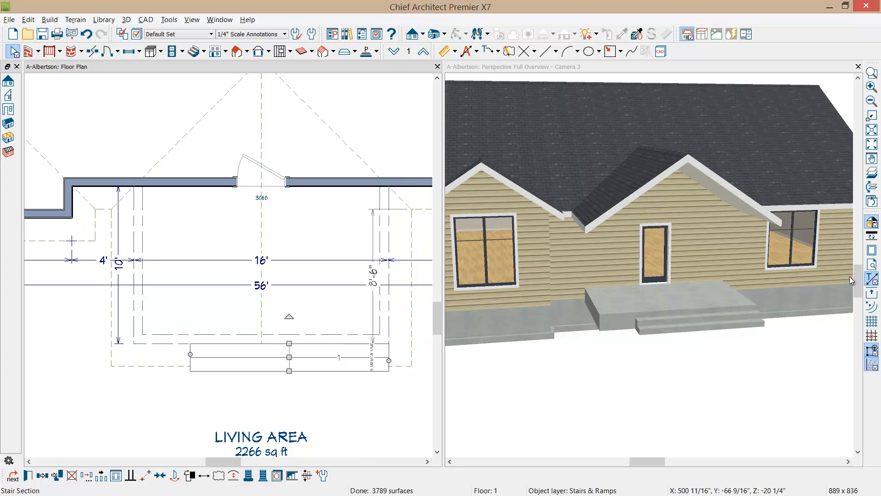
pyautogui.click(874, 283)
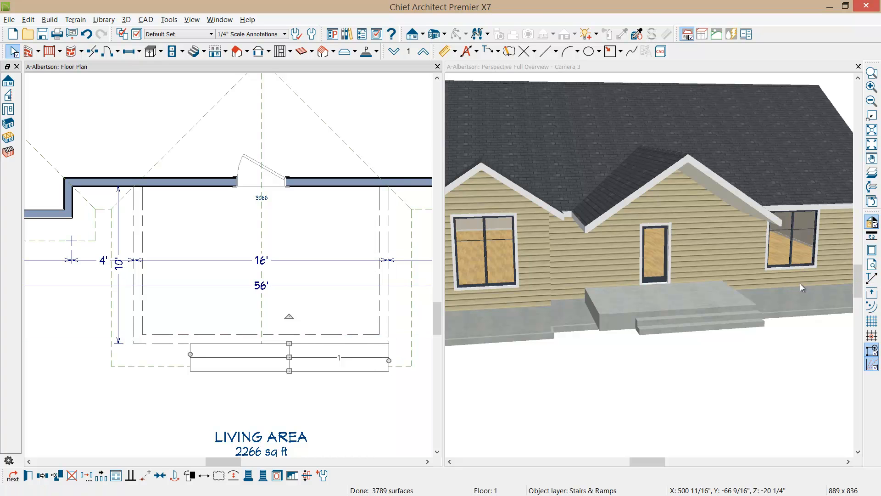
pyautogui.moveTo(191, 355); pyautogui.dragTo(133, 345)
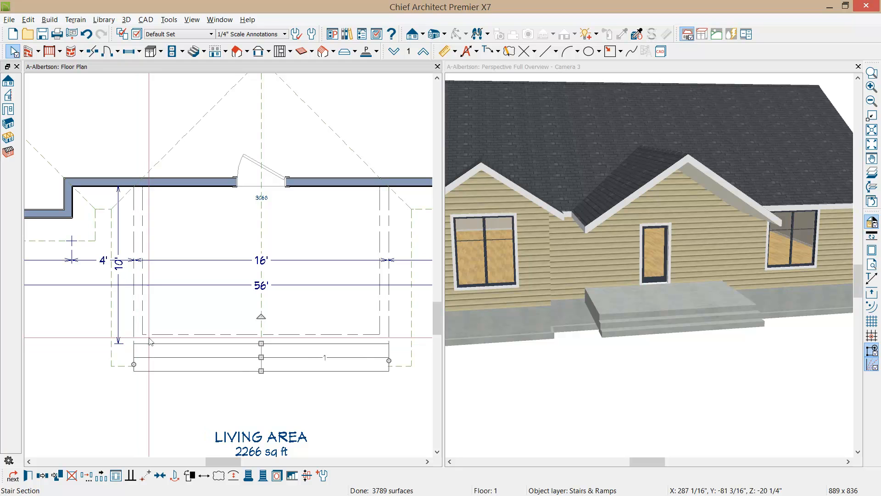
# Step: Create a front elevation view facing the porch and entry door, and place it in the same pane as the perspective view
pyautogui.click(412, 34)
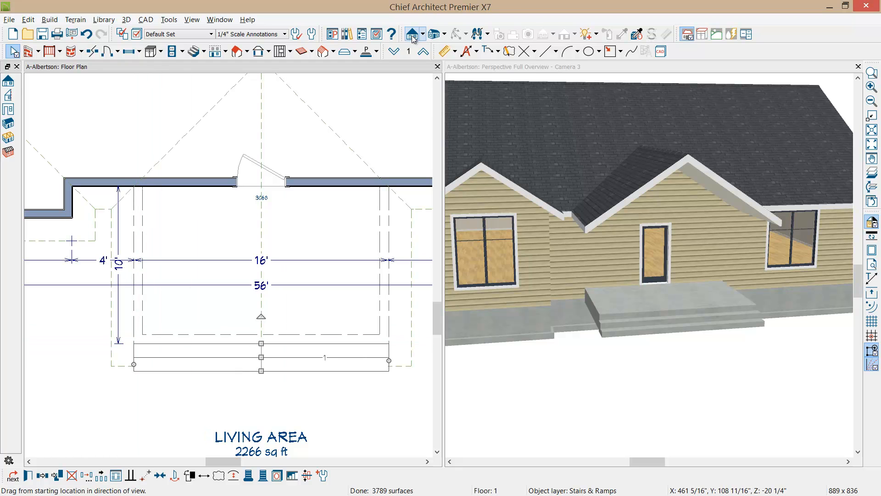
pyautogui.moveTo(320, 405); pyautogui.dragTo(319, 294)
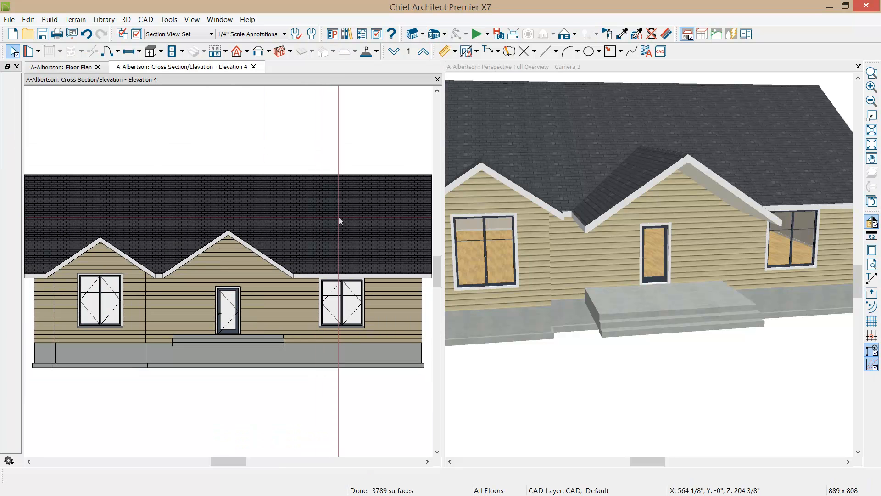
pyautogui.moveTo(178, 68); pyautogui.dragTo(654, 205)
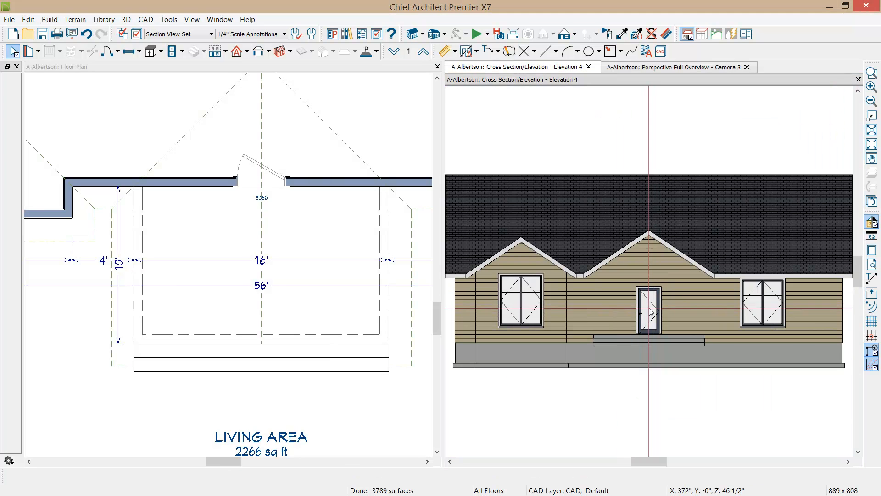
pyautogui.scroll(2, 616, 299)
pyautogui.scroll(1, 615, 300)
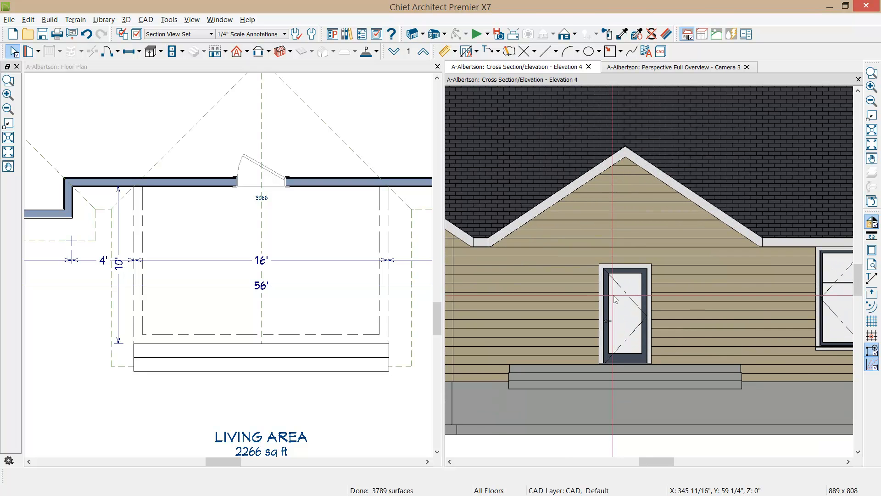
# Step: Set the entry door's width to 72" so it becomes a double door
pyautogui.click(628, 317)
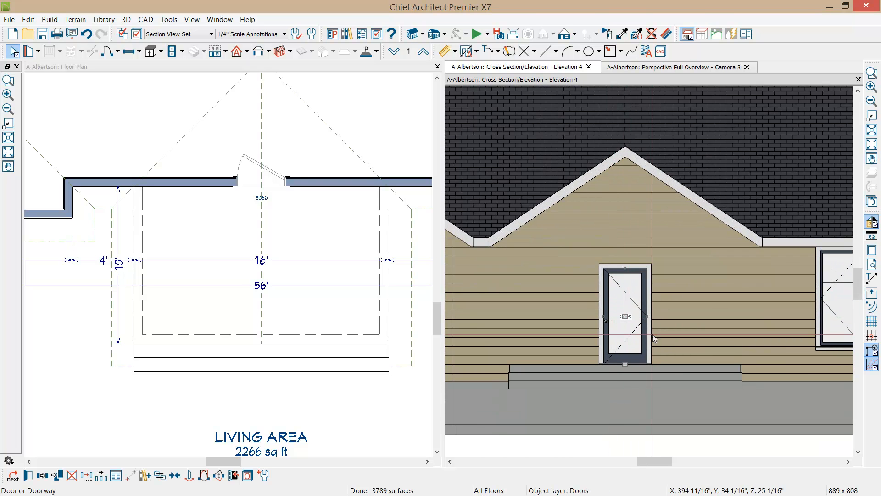
pyautogui.hotkey('ctrl', 'e')
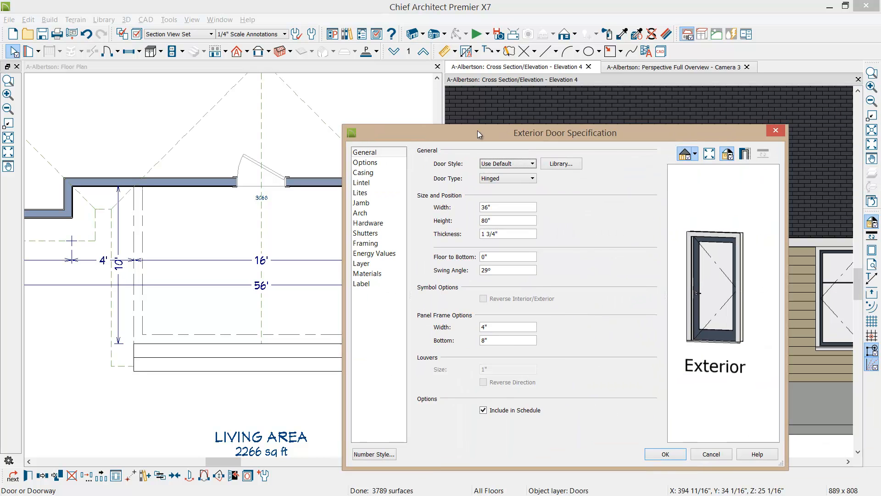
pyautogui.moveTo(521, 115); pyautogui.dragTo(219, 104)
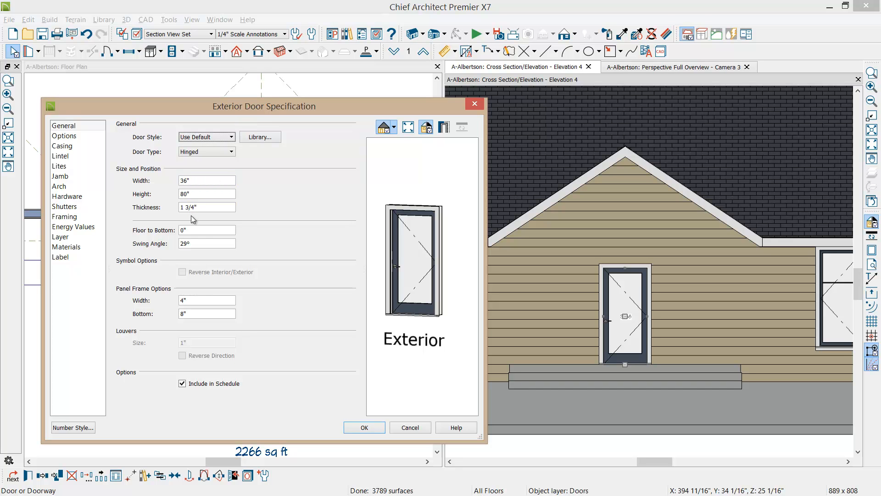
pyautogui.click(65, 135)
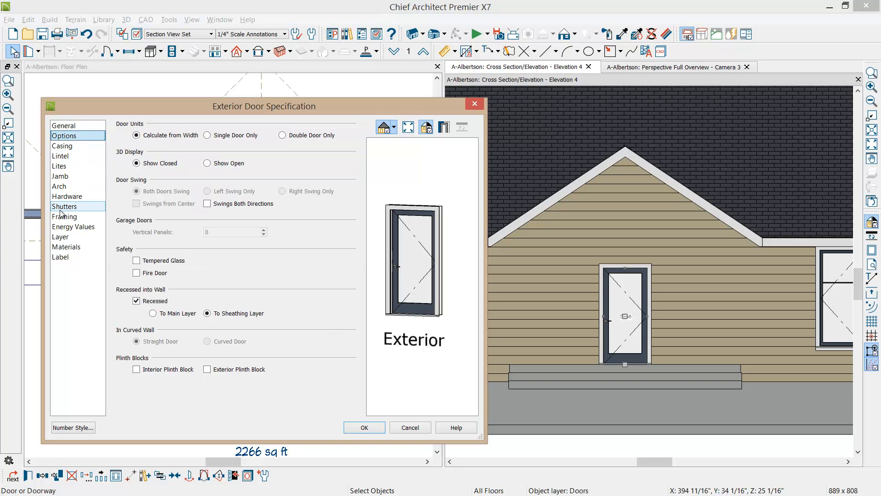
pyautogui.click(64, 125)
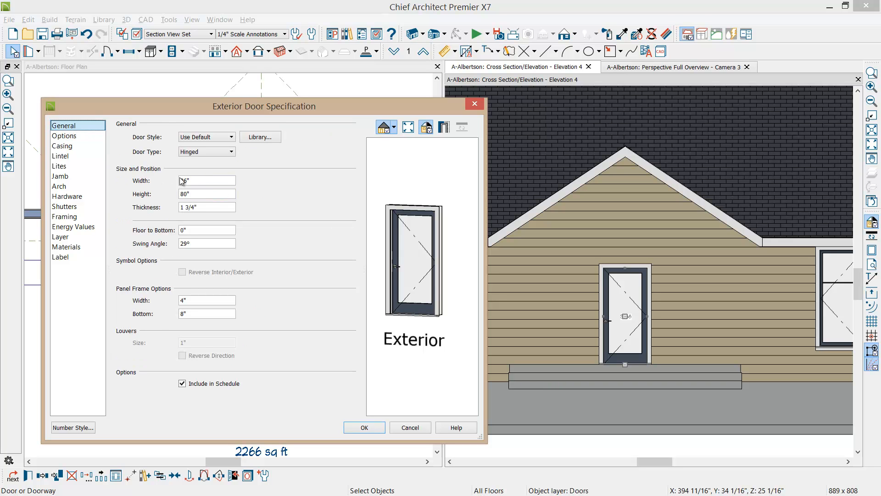
pyautogui.press('Tab')
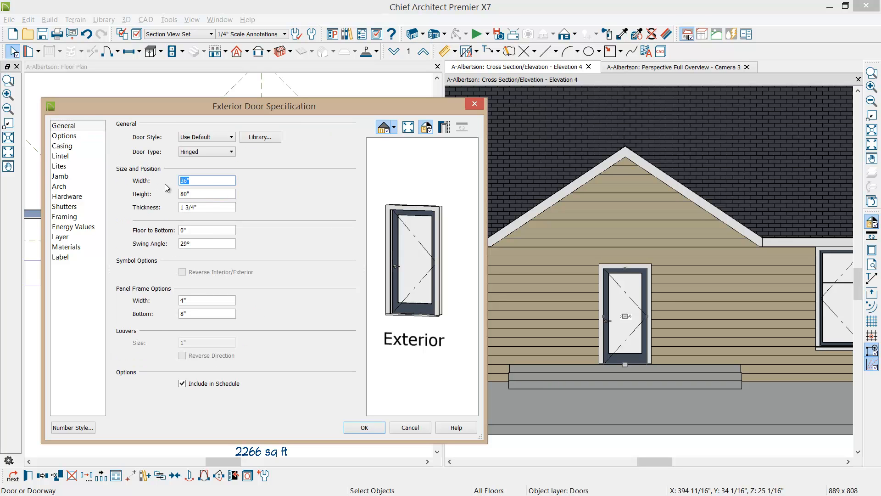
pyautogui.write('72')
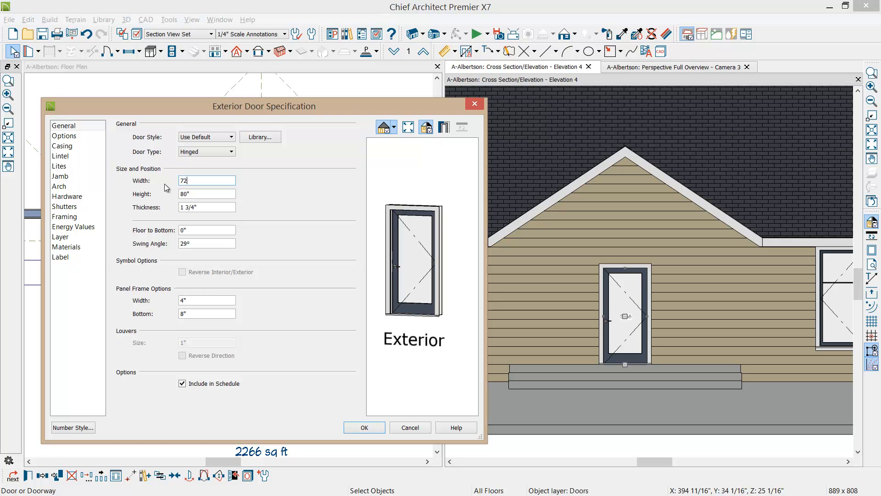
pyautogui.click(364, 428)
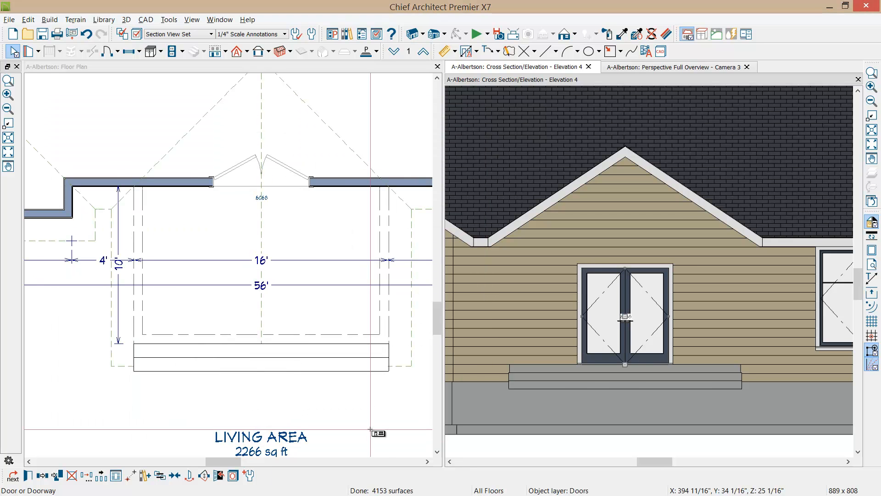
# Step: Maximize the elevation view, place a window on the wall just left of the double entry door, and shift it slightly outward
pyautogui.click(571, 82)
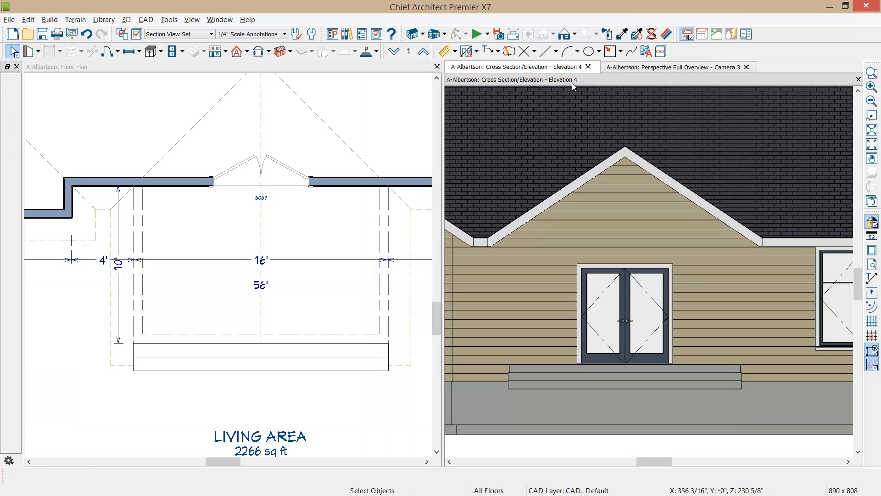
pyautogui.doubleClick(571, 82)
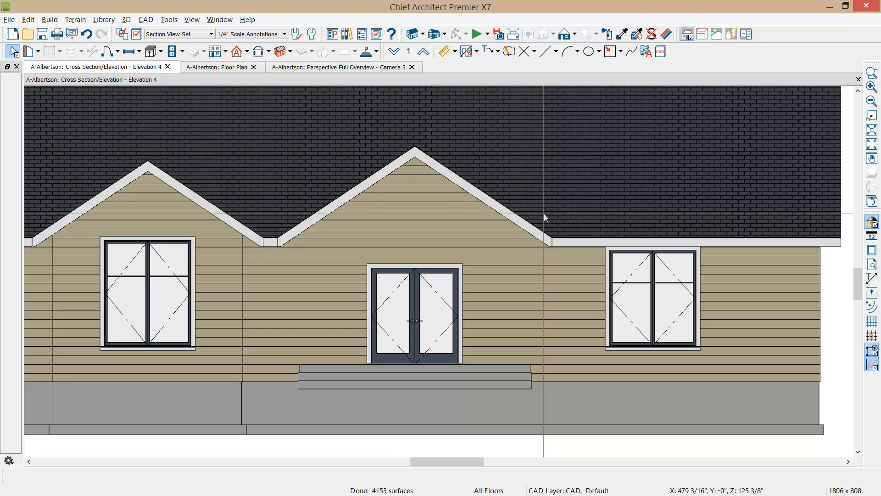
pyautogui.scroll(-2, 463, 271)
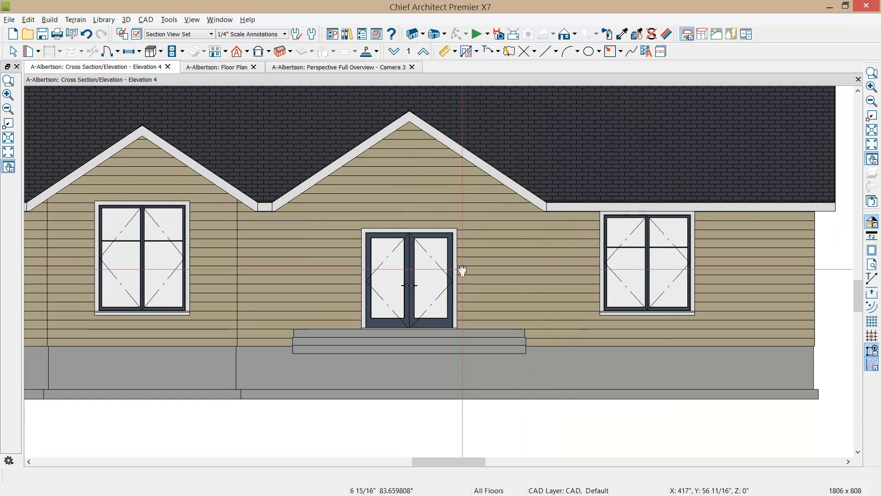
pyautogui.scroll(2, 463, 261)
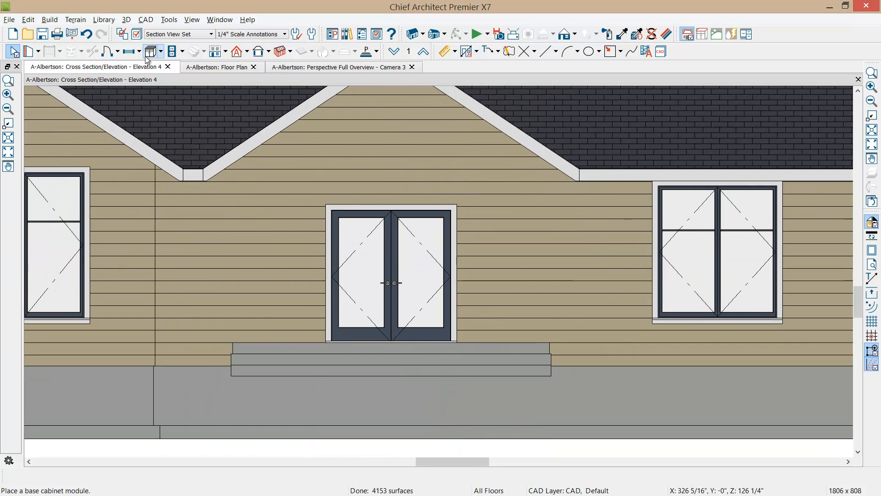
pyautogui.click(132, 53)
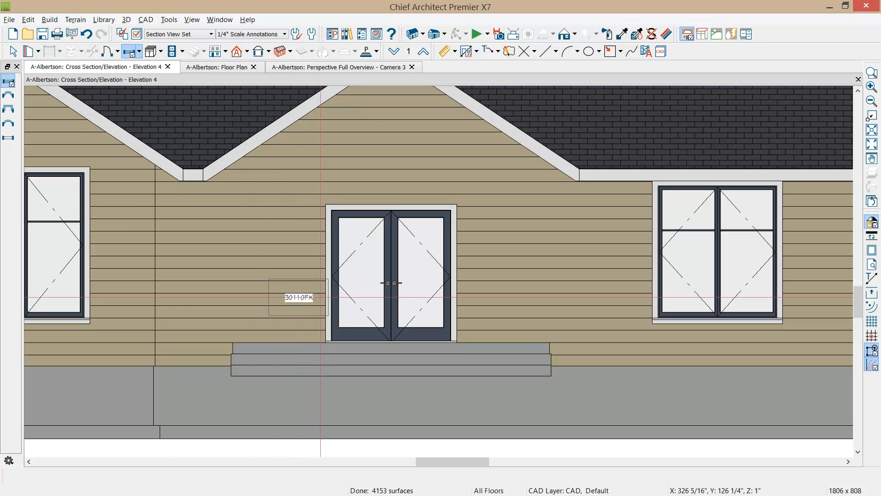
pyautogui.click(318, 288)
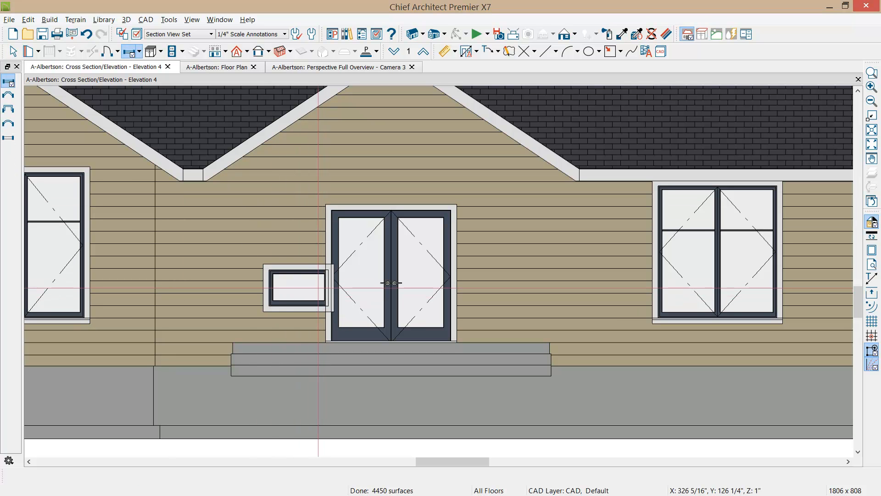
pyautogui.click(293, 287)
pyautogui.moveTo(297, 288); pyautogui.dragTo(294, 287)
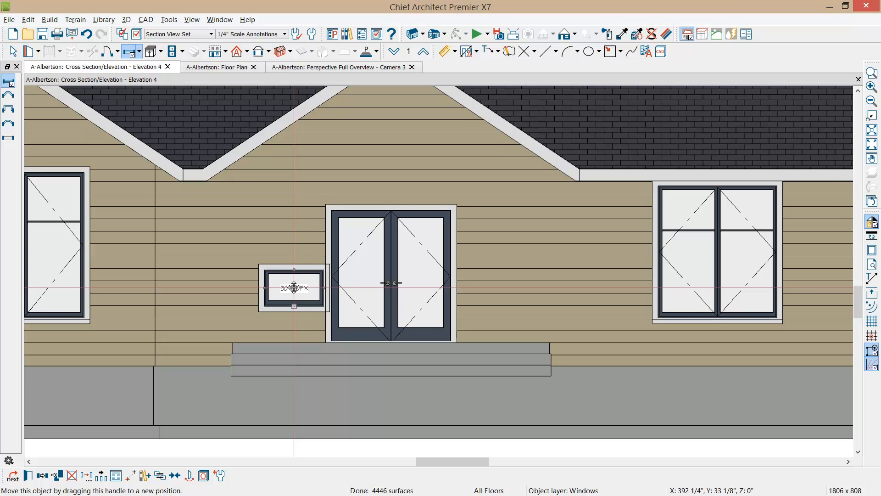
# Step: Set the new window beside the door to 80" high with its floor-to-bottom height at 0"
pyautogui.scroll(1, 293, 288)
pyautogui.doubleClick(294, 287)
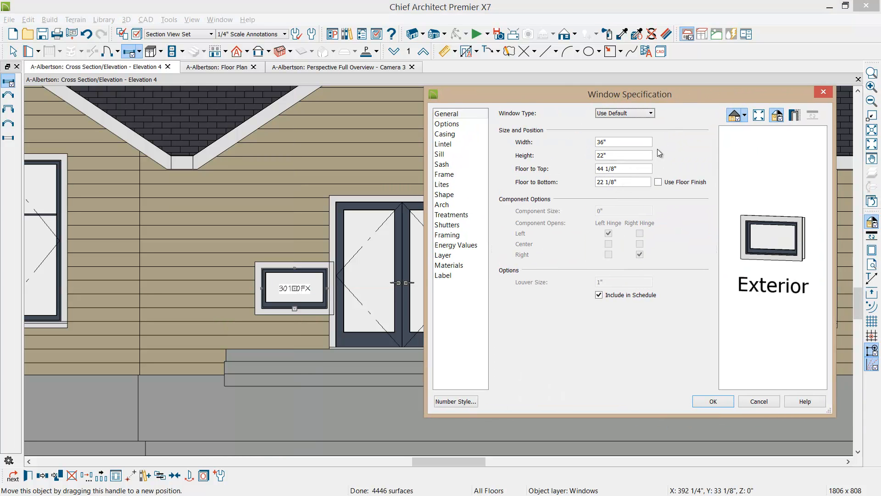
pyautogui.click(648, 150)
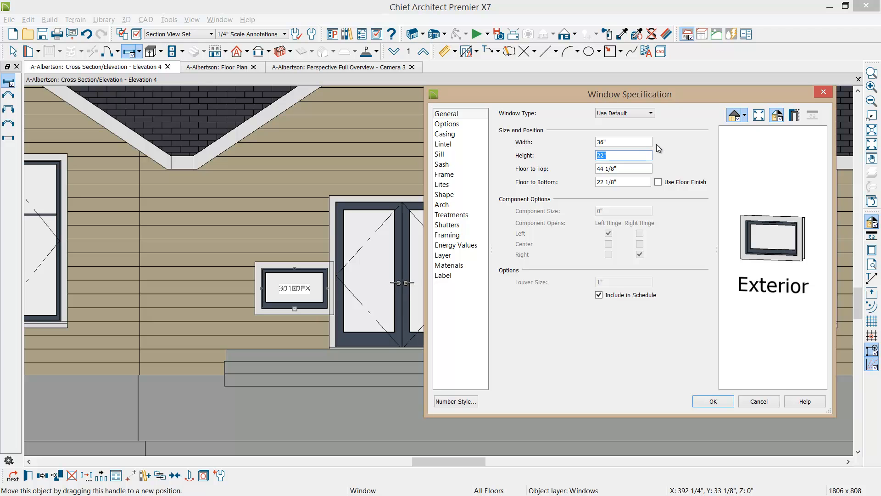
pyautogui.write('80')
pyautogui.press('Tab')
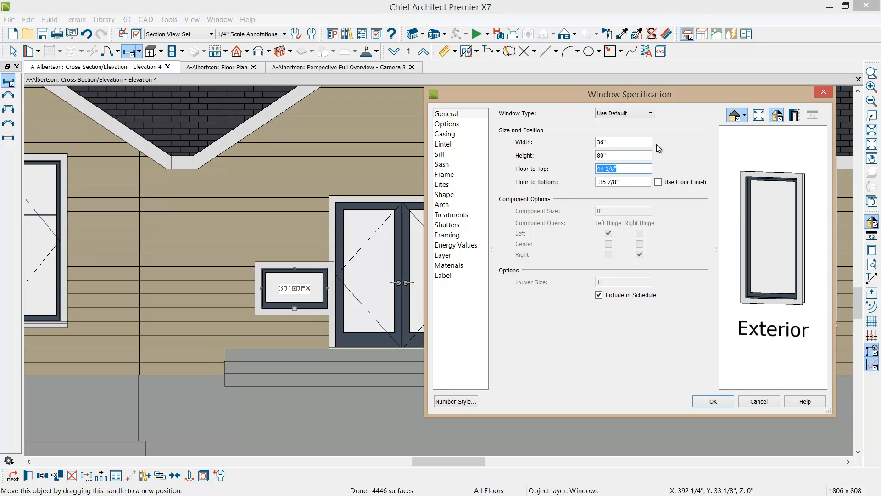
pyautogui.press('Tab')
pyautogui.write('0')
pyautogui.press('Tab')
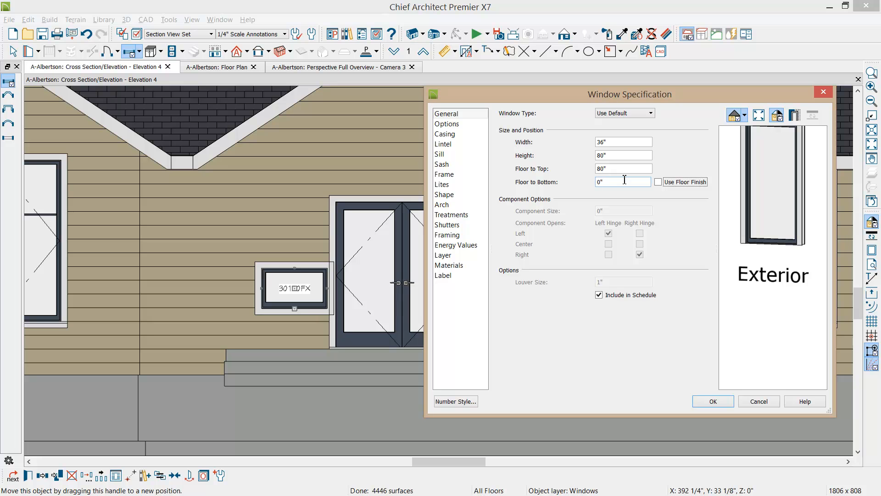
# Step: Give the sidelight window Craftsman lites with 3 lites vertical
pyautogui.click(442, 184)
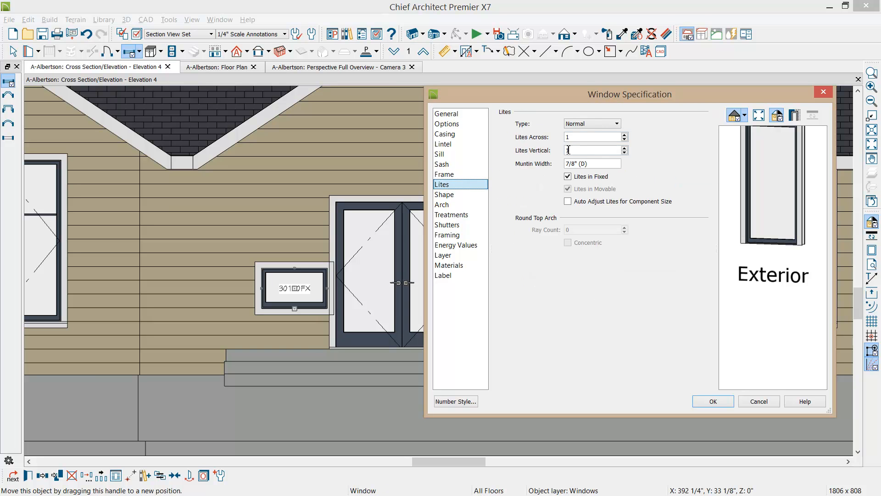
pyautogui.click(617, 124)
pyautogui.click(580, 167)
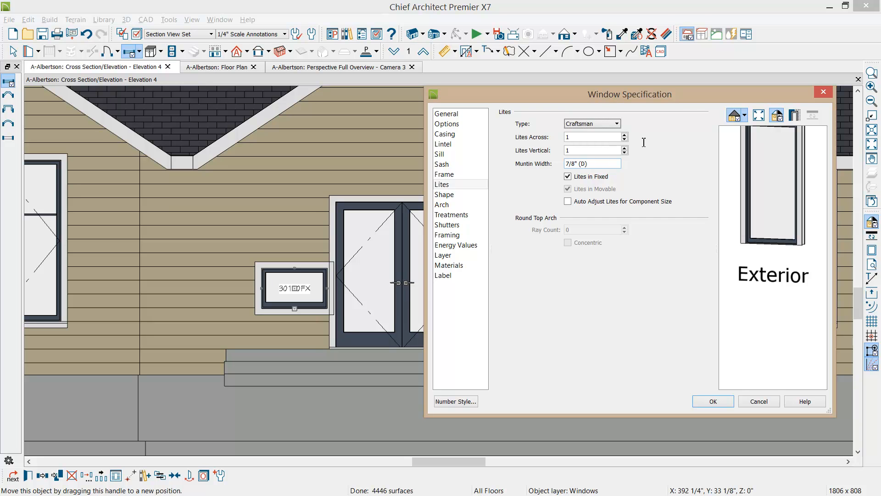
pyautogui.doubleClick(582, 150)
pyautogui.press('Tab')
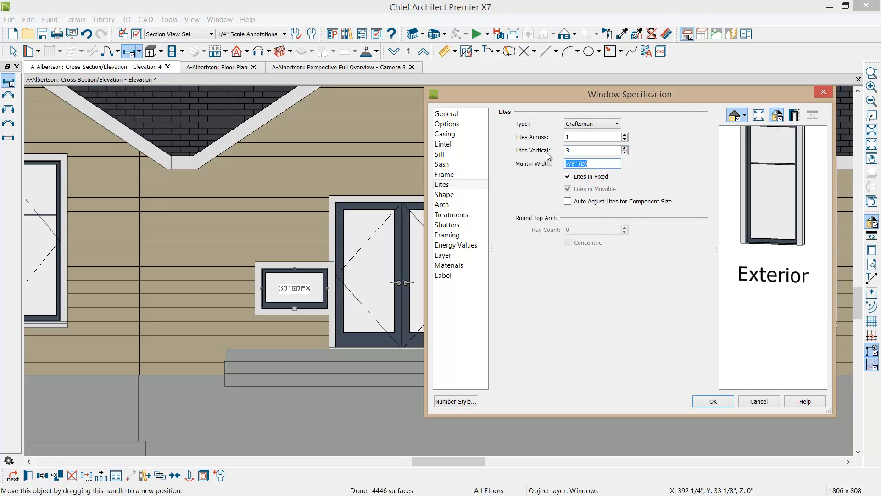
pyautogui.click(712, 402)
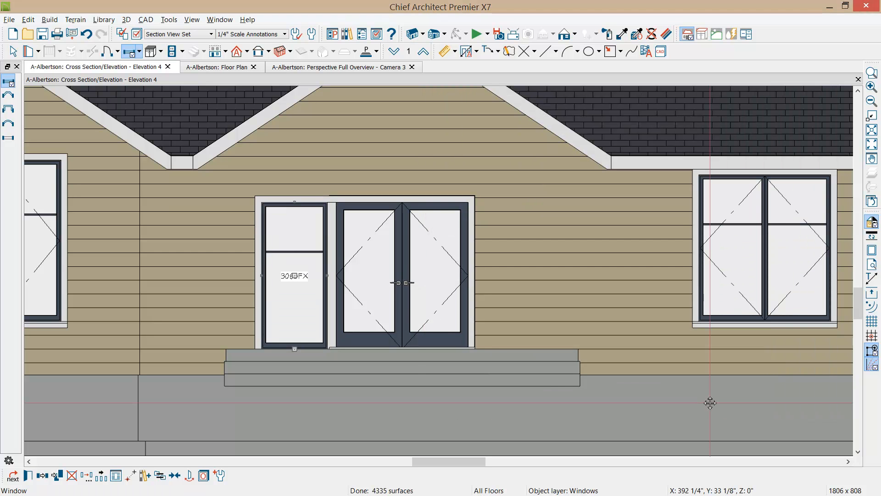
# Step: Mirror a copy of the sidelight window about the double entry door to its right side
pyautogui.click(43, 477)
pyautogui.click(43, 478)
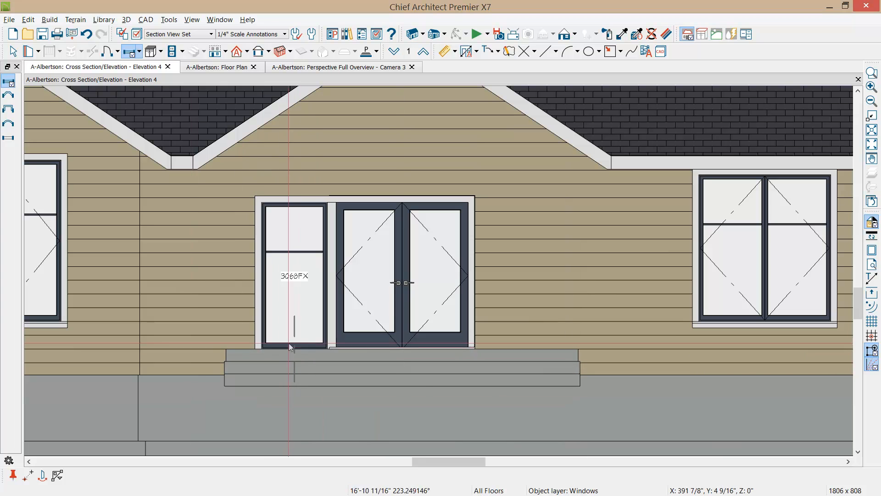
pyautogui.click(419, 337)
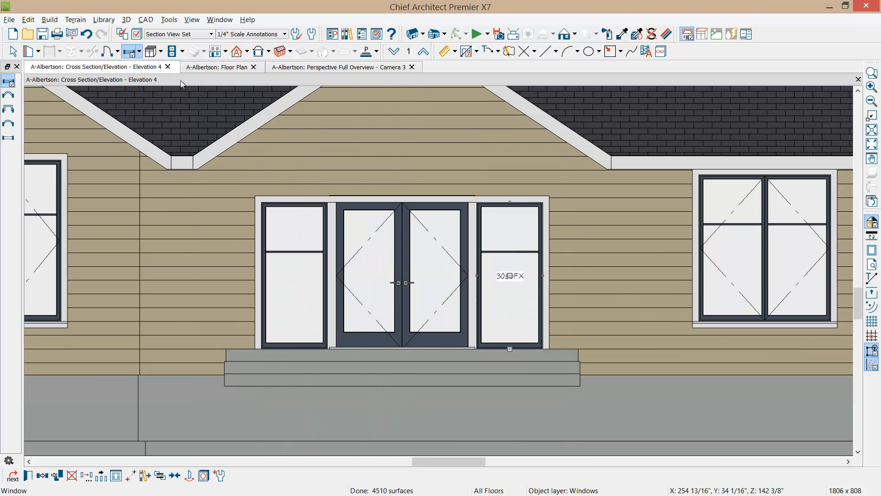
# Step: Place a small transom window above the left sidelight and center it on that sidelight
pyautogui.click(132, 52)
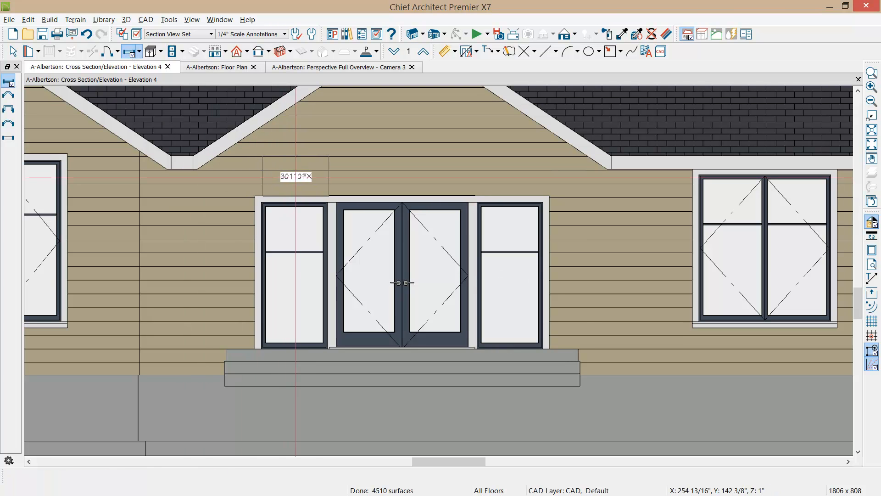
pyautogui.click(295, 176)
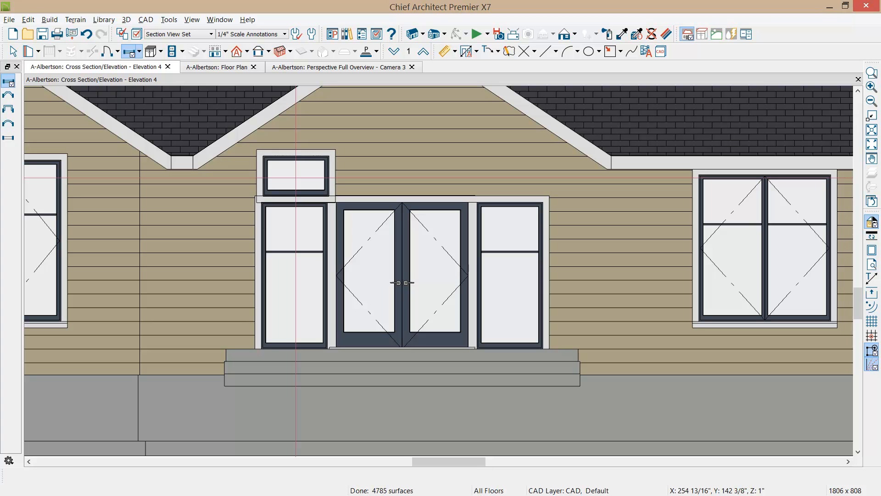
pyautogui.click(296, 177)
pyautogui.click(175, 476)
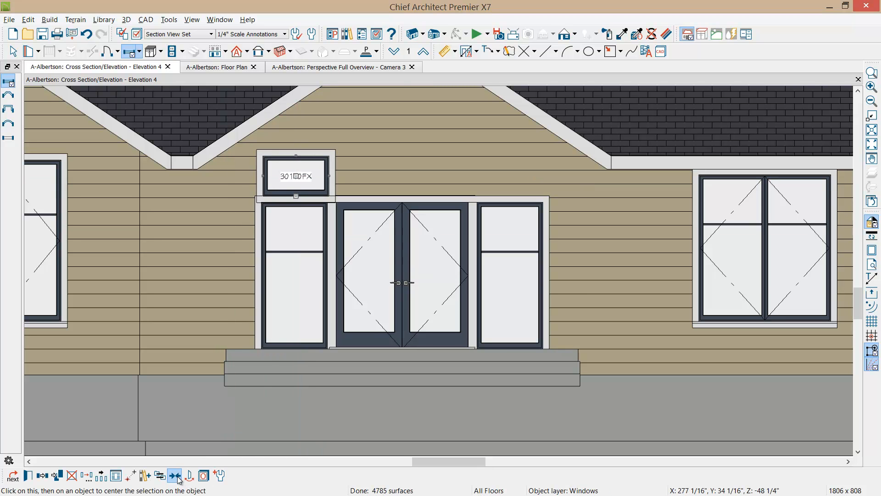
pyautogui.click(313, 293)
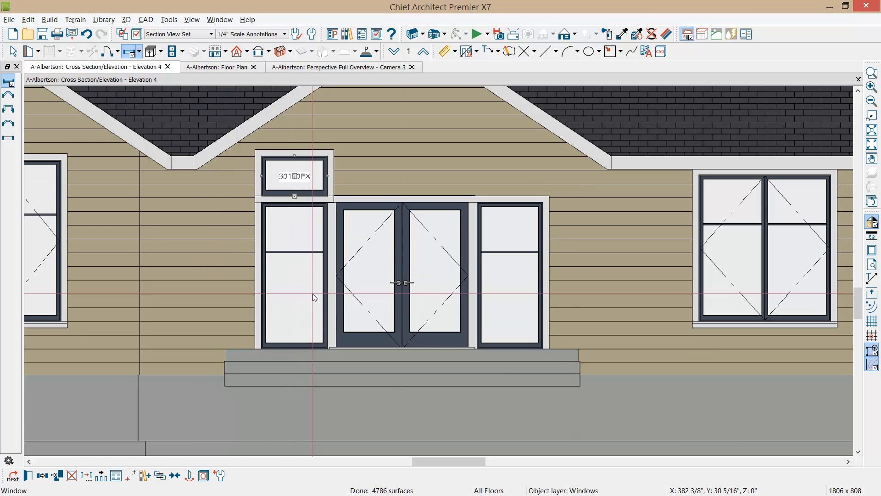
# Step: Set the transom window above the left sidelight to Normal lites with 2 lites across
pyautogui.hotkey('ctrl', 'e')
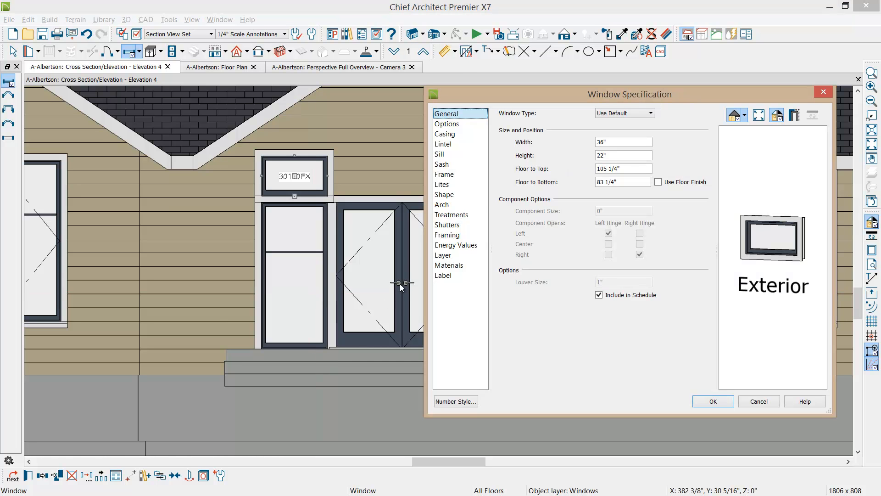
pyautogui.click(444, 184)
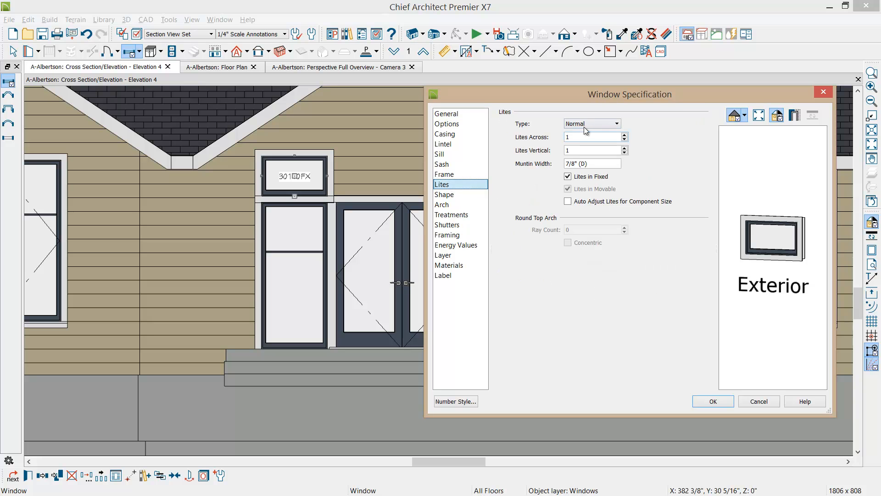
pyautogui.click(579, 137)
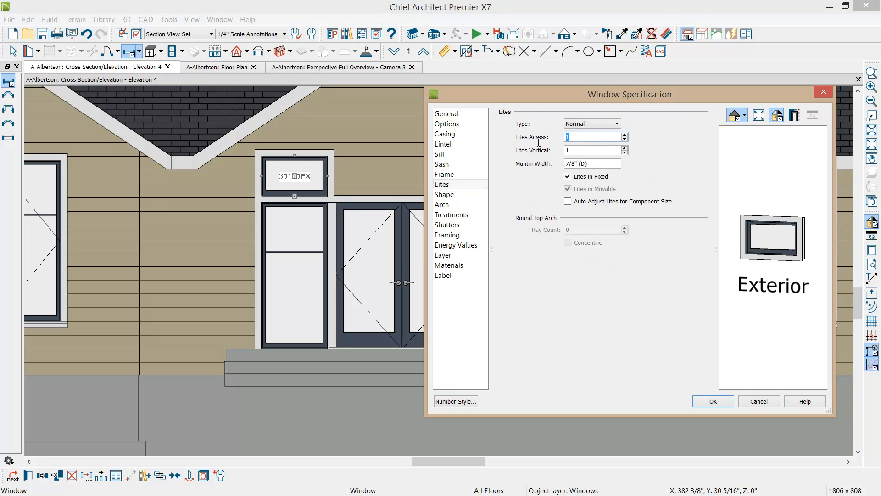
pyautogui.write('2')
pyautogui.press('Tab')
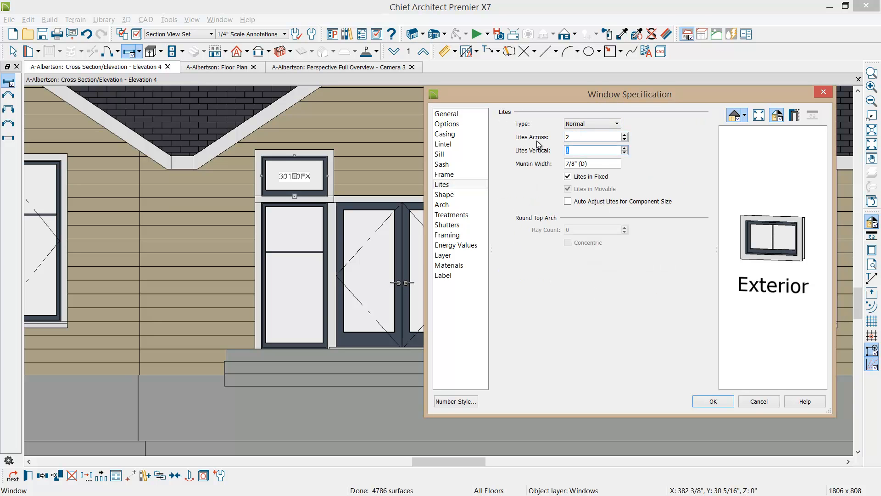
pyautogui.click(702, 403)
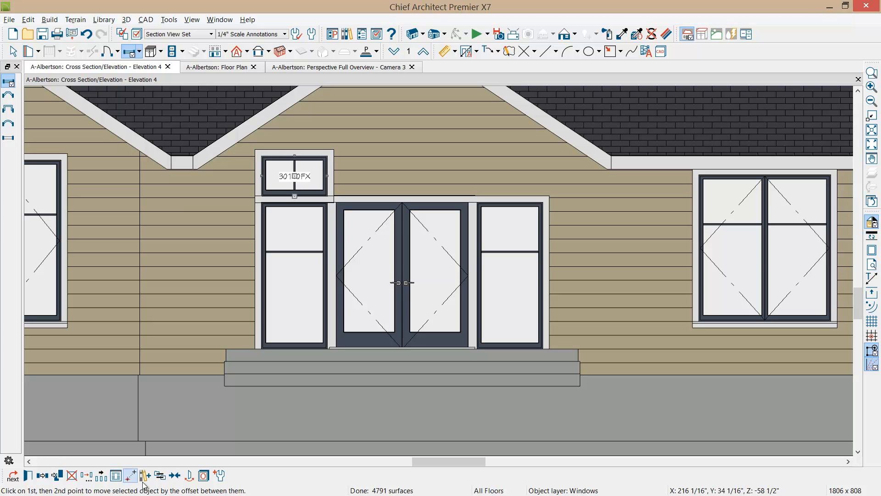
# Step: Mirror a copy of the left transom window about the double entry door to above the right sidelight
pyautogui.click(44, 478)
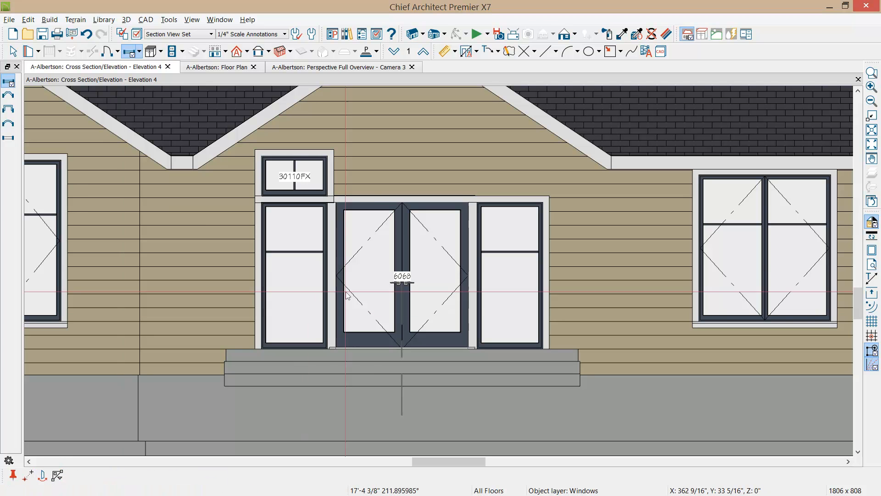
pyautogui.click(377, 279)
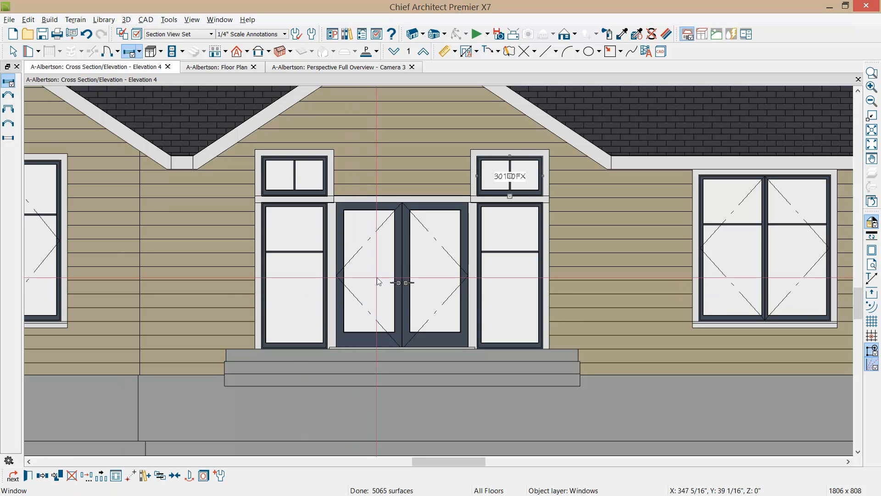
pyautogui.press('space')
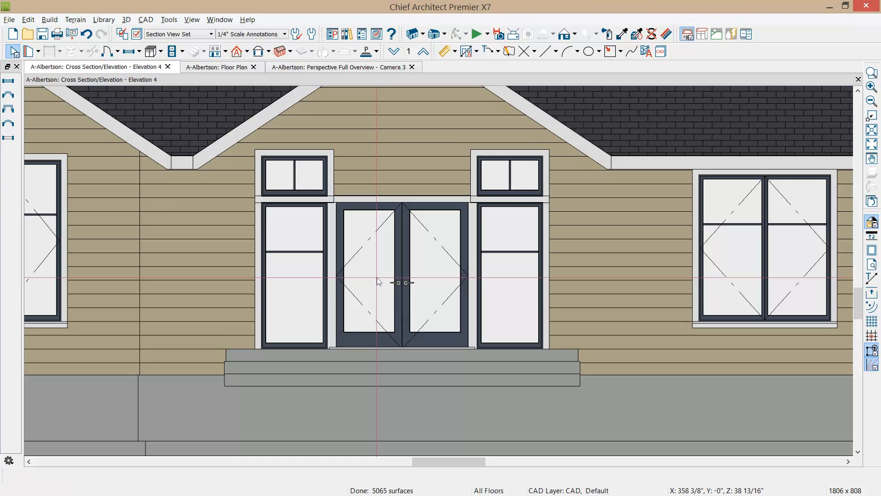
# Step: Place a transom window centered above the double entry door and set its width to 72 inches
pyautogui.click(128, 50)
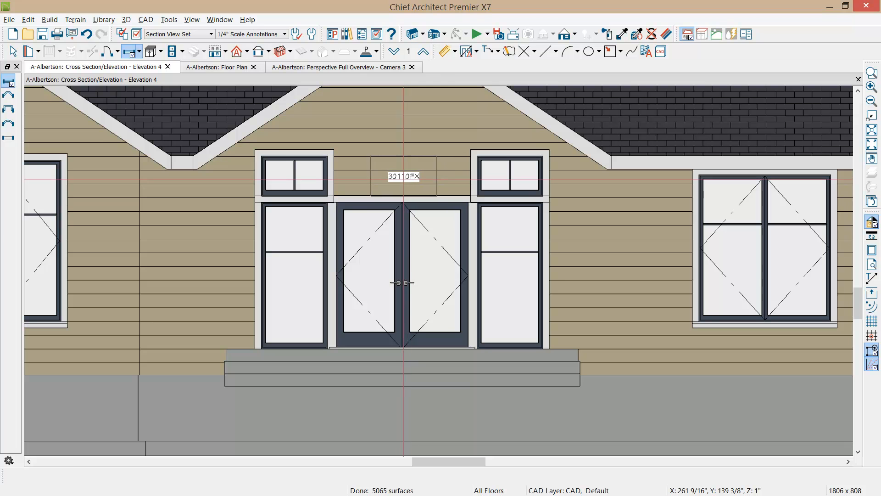
pyautogui.click(403, 180)
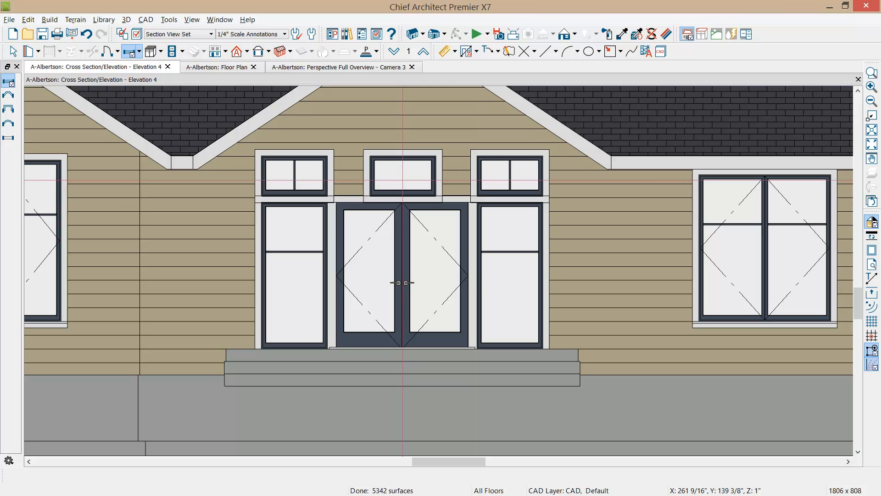
pyautogui.doubleClick(405, 183)
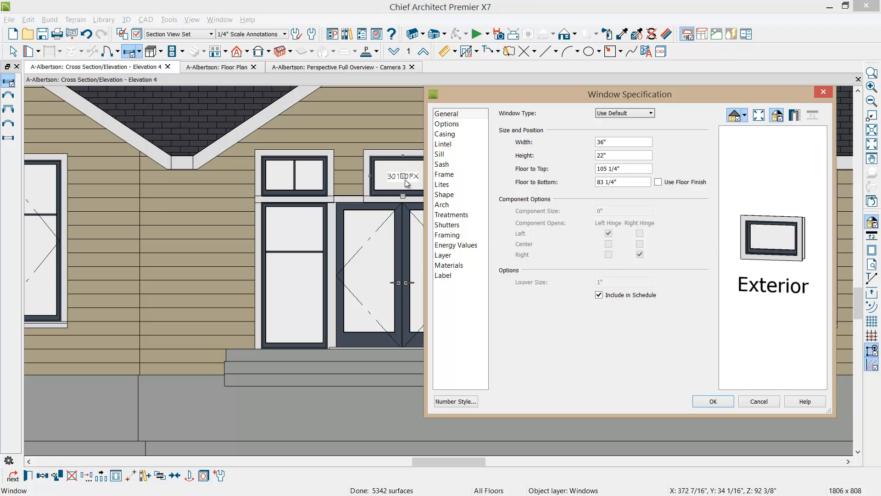
pyautogui.press('Tab')
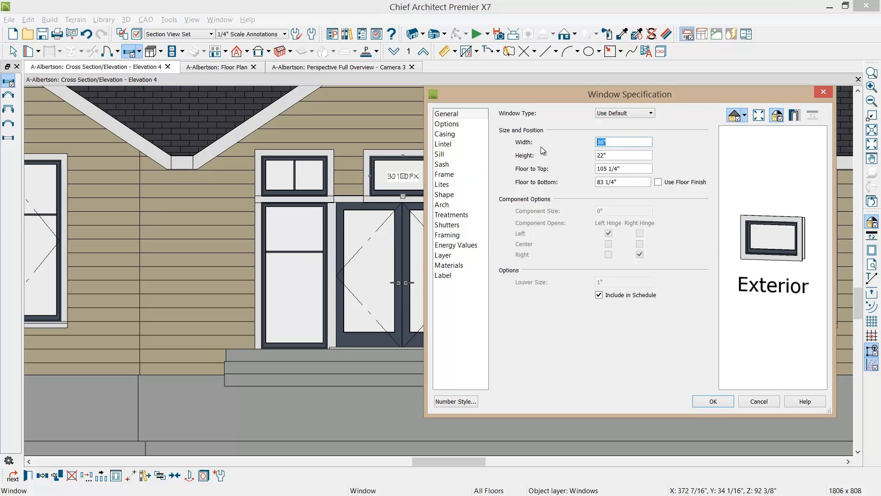
pyautogui.write('72')
# Step: Give the center transom window above the double door 4 lites across
pyautogui.click(442, 184)
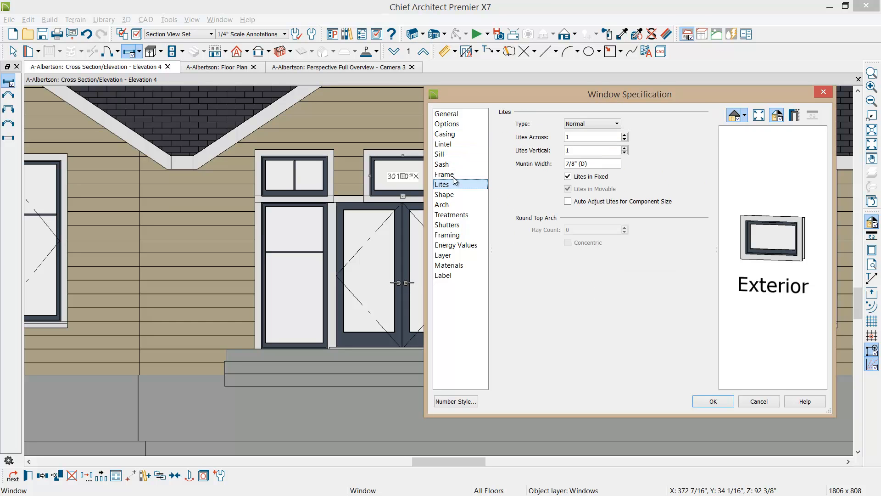
pyautogui.click(589, 136)
pyautogui.press('Tab')
pyautogui.click(706, 402)
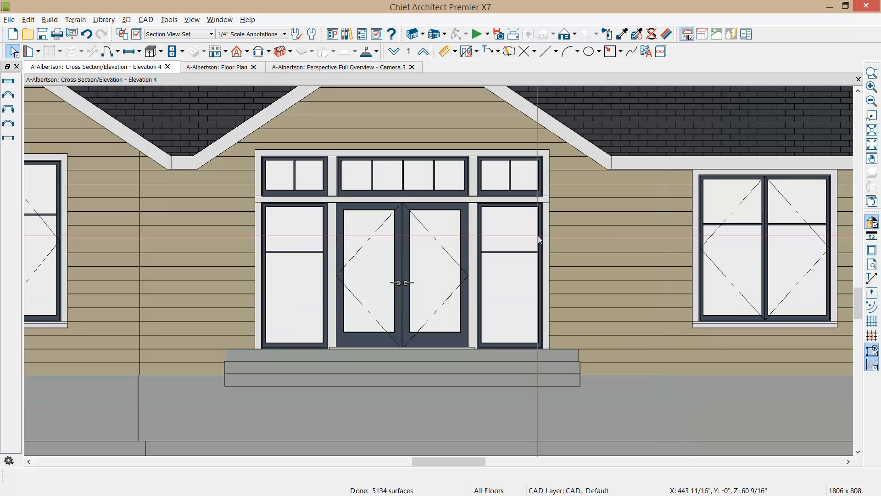
# Step: Combine the three transom windows above the entry into one mulled window
pyautogui.click(509, 170)
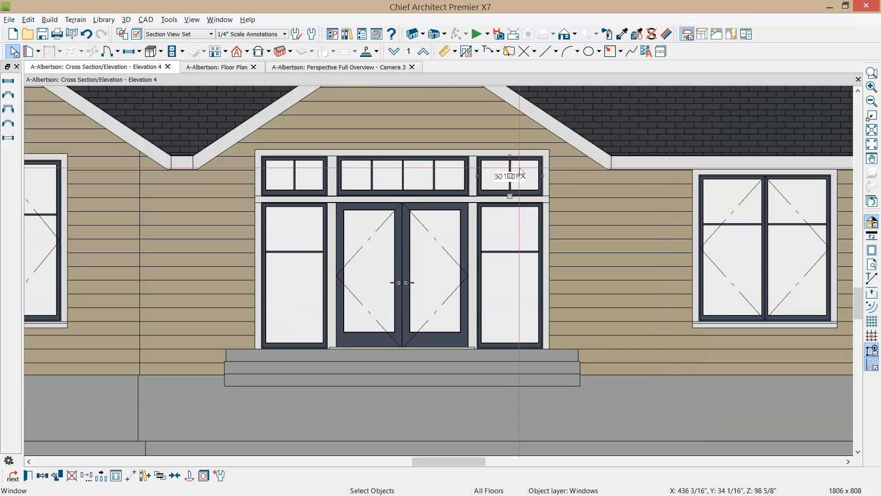
pyautogui.keyDown('shift'); pyautogui.click(418, 179); pyautogui.keyUp('shift')
pyautogui.keyDown('shift'); pyautogui.click(298, 182); pyautogui.keyUp('shift')
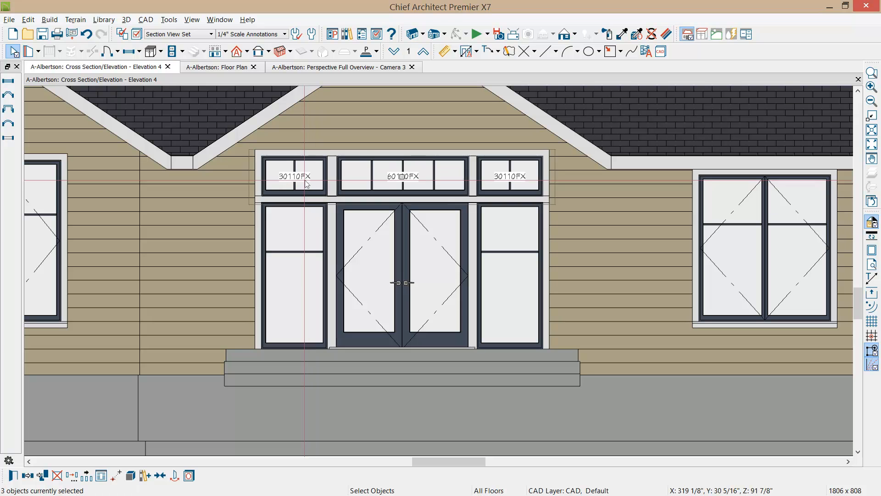
pyautogui.click(135, 476)
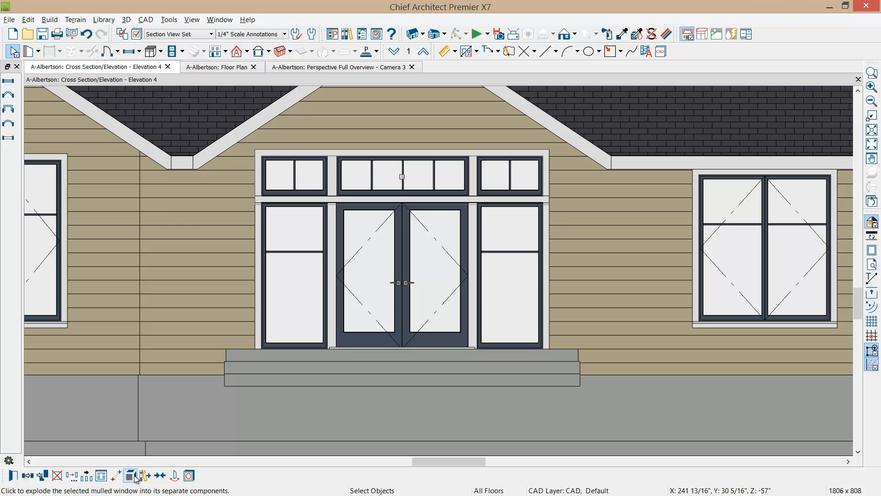
pyautogui.click(136, 478)
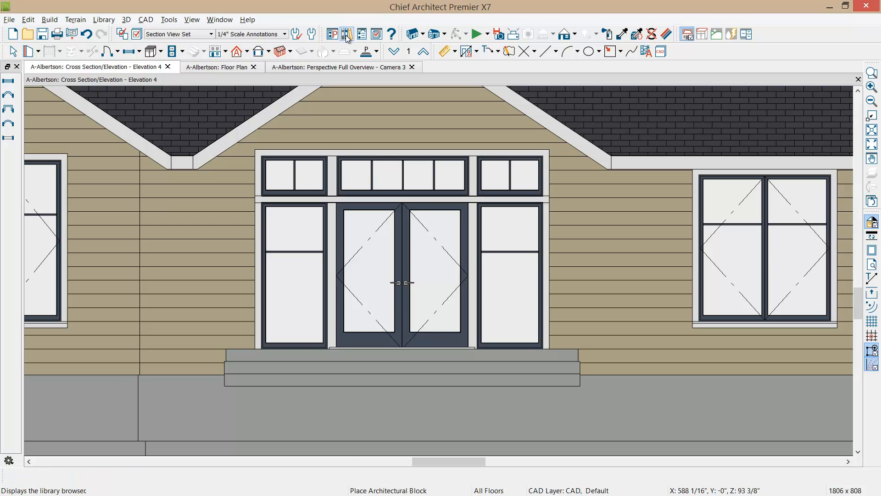
# Step: Place the Column-Single-Albertson block from the user catalog's Albertson folder at the porch's front-left corner in the floor plan
pyautogui.click(347, 35)
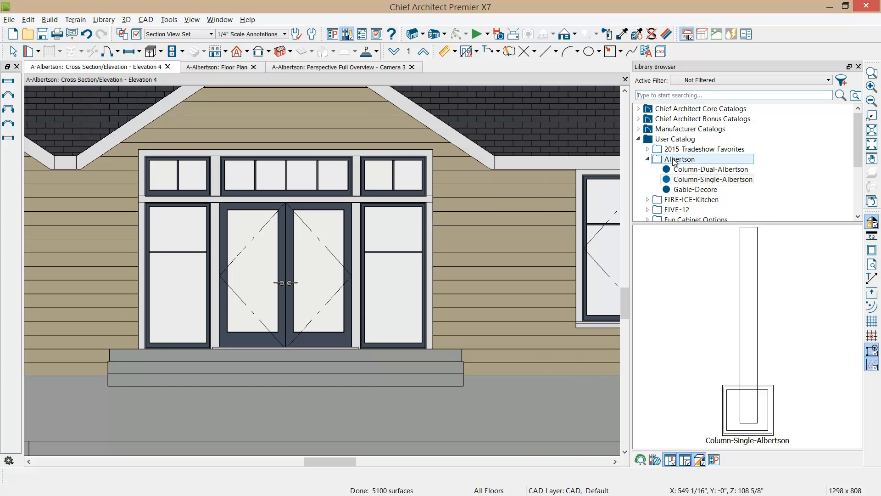
pyautogui.click(202, 67)
pyautogui.moveTo(269, 268); pyautogui.dragTo(269, 139, button='middle')
pyautogui.moveTo(268, 232); pyautogui.dragTo(281, 185, button='middle')
pyautogui.moveTo(772, 272); pyautogui.dragTo(238, 292)
pyautogui.scroll(-2, 269, 391)
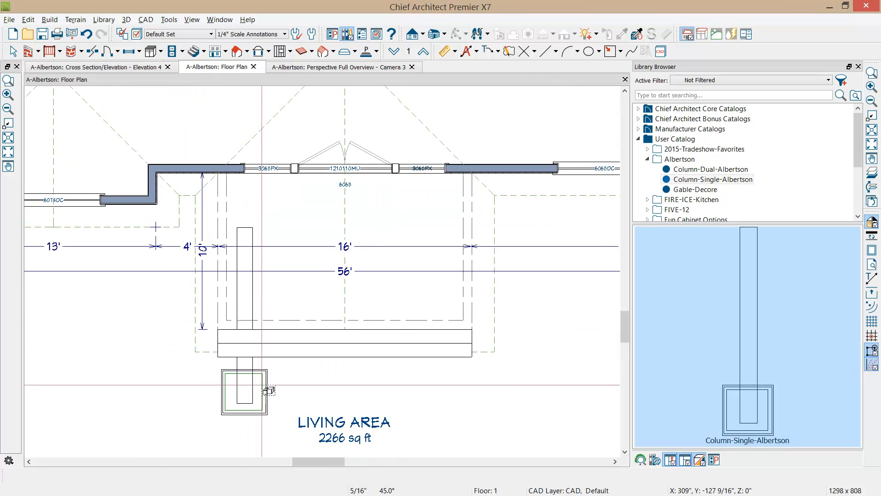
pyautogui.click(243, 391)
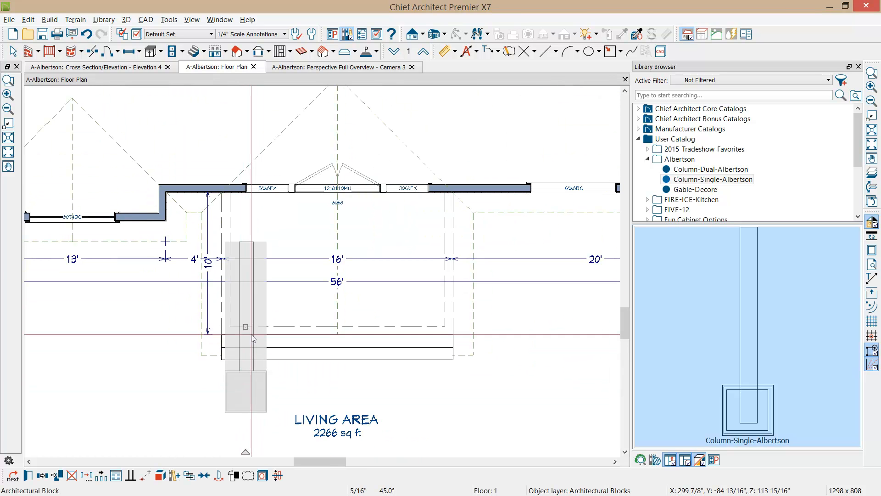
pyautogui.moveTo(246, 327); pyautogui.dragTo(237, 277)
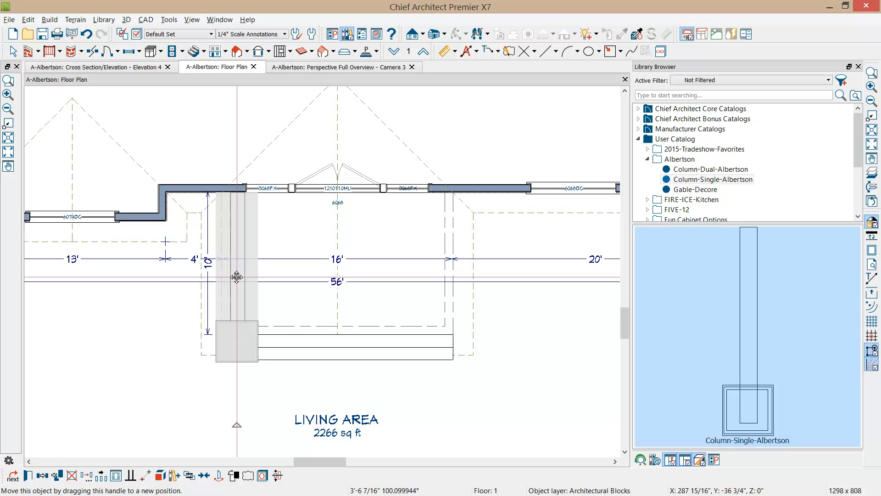
pyautogui.press('Escape')
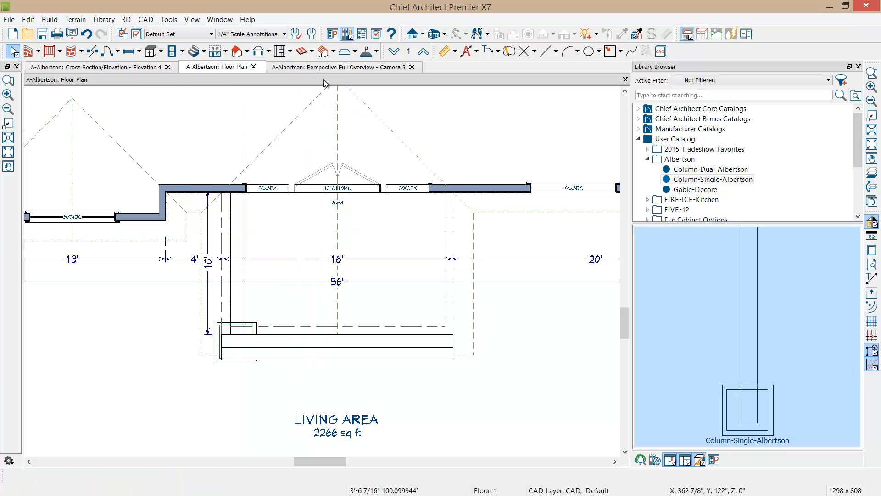
# Step: Move the column left in the Elevation 4 view until it clears the left sidelight, and explode its architectural block
pyautogui.click(147, 68)
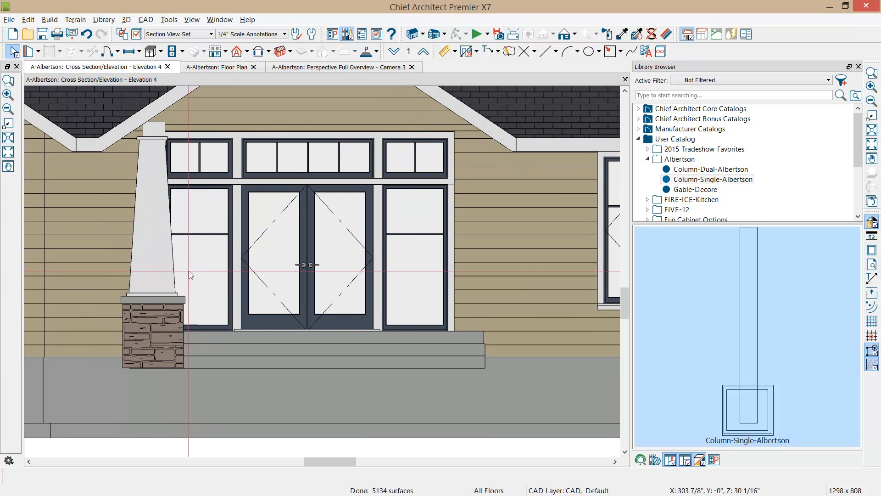
pyautogui.click(161, 312)
pyautogui.moveTo(152, 243); pyautogui.dragTo(134, 244)
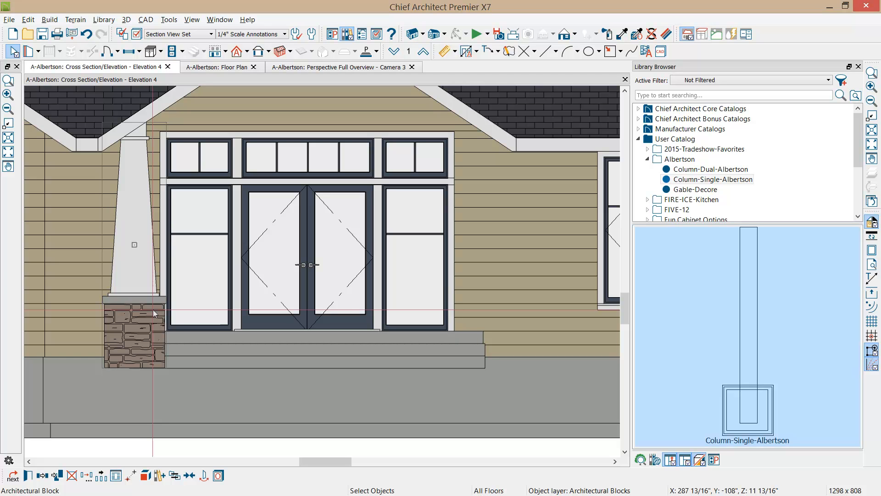
pyautogui.click(145, 474)
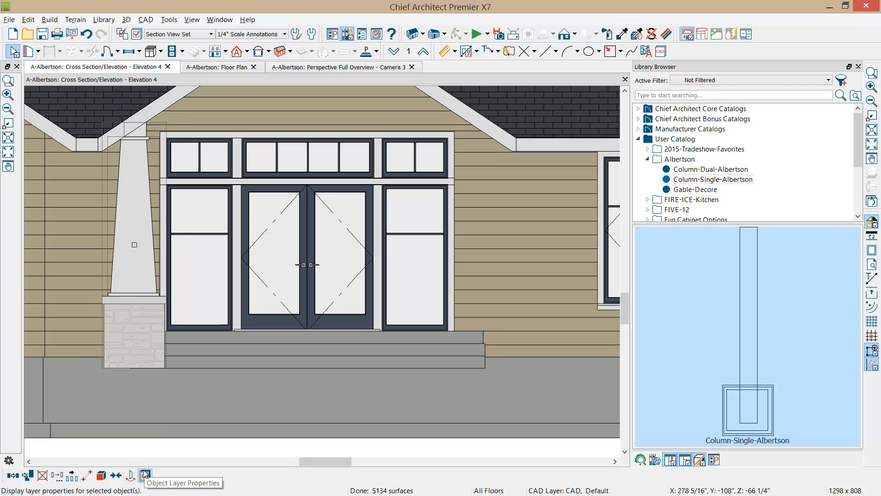
# Step: Mirror a copy of the column's parts about the double entry door to the right side of the porch
pyautogui.click(14, 475)
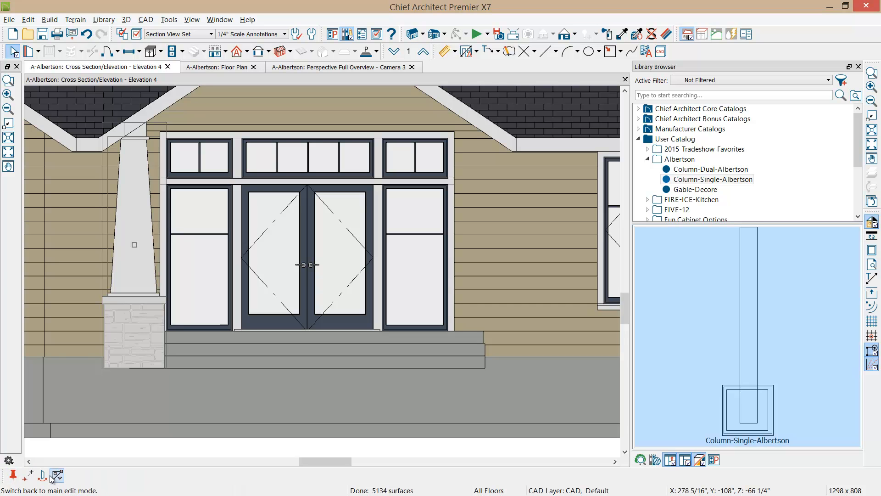
pyautogui.click(280, 328)
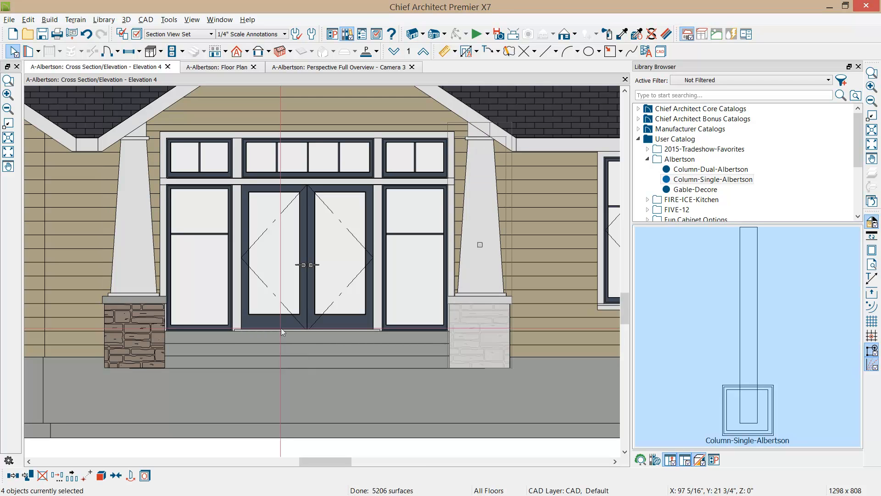
pyautogui.press('Escape')
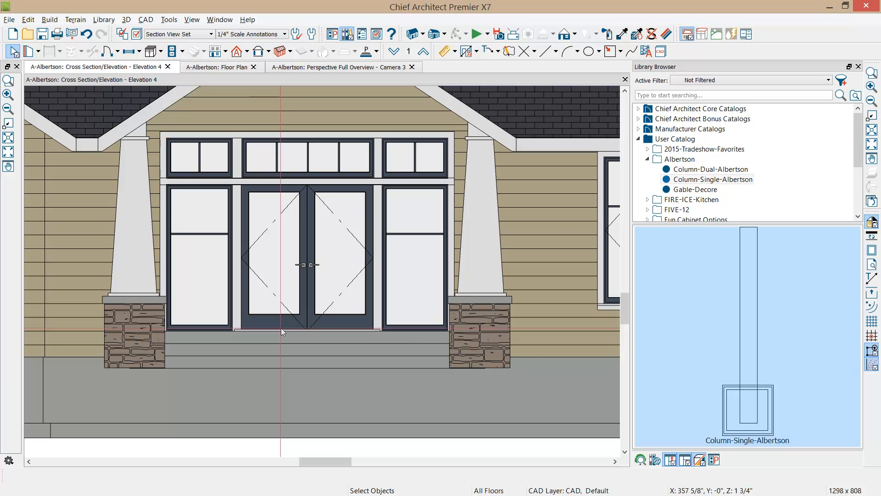
# Step: Examine the remodeled entry in the full front elevation and the Perspective Full Overview camera view
pyautogui.press('F6')
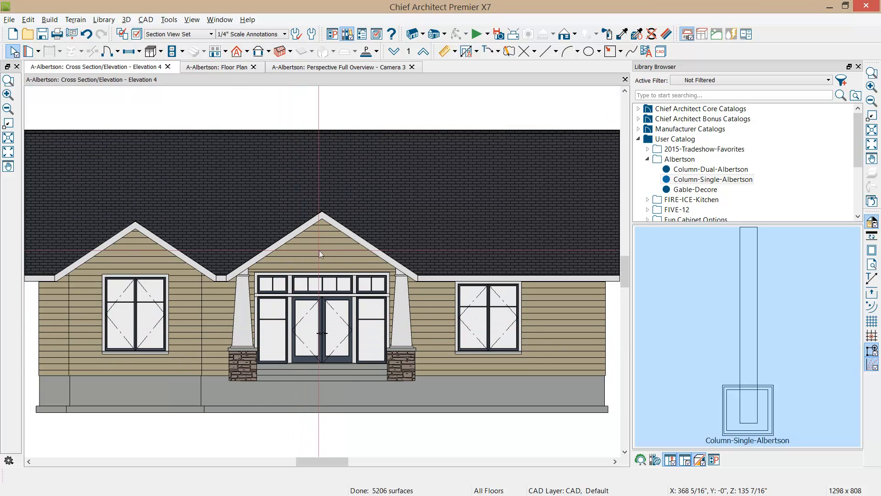
pyautogui.click(349, 67)
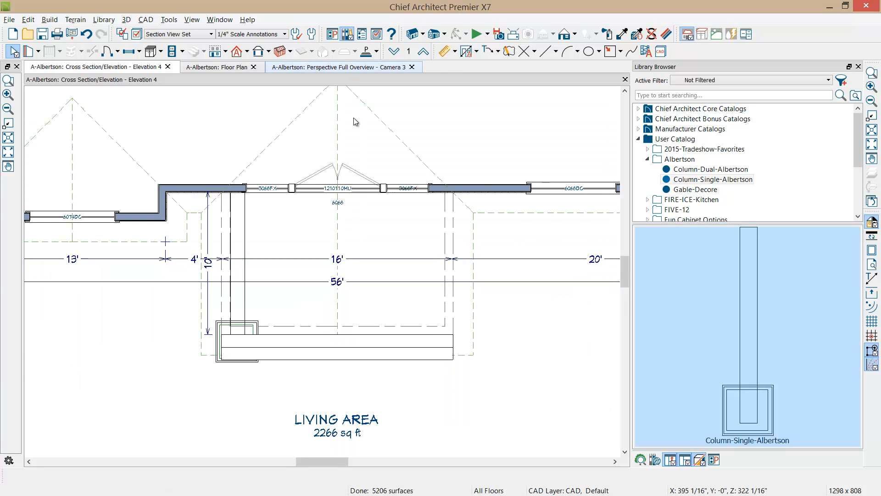
pyautogui.moveTo(317, 257)
pyautogui.mouseDown()
pyautogui.moveTo(330, 250)
pyautogui.moveTo(291, 262)
pyautogui.moveTo(302, 260)
pyautogui.mouseUp()
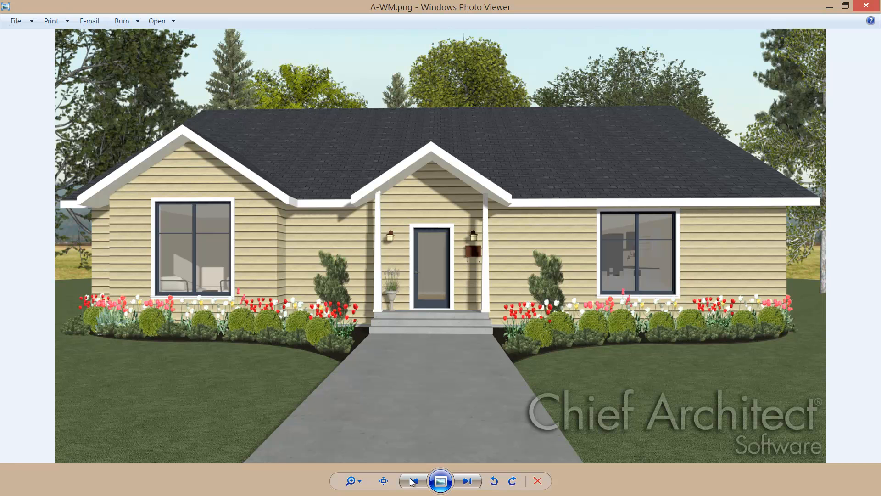
# Step: Switch to Windows Photo Viewer and compare the renderings A-WM.png, B-WM.png and C-WM.png
pyautogui.click(473, 482)
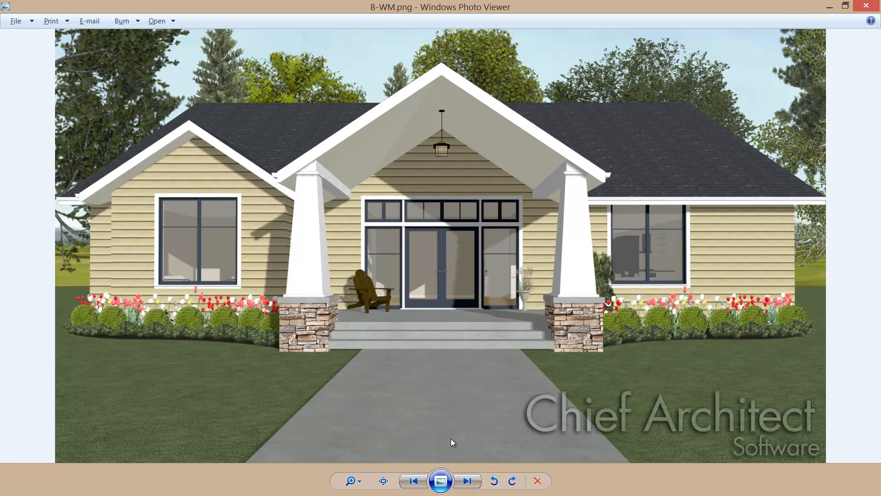
pyautogui.click(467, 480)
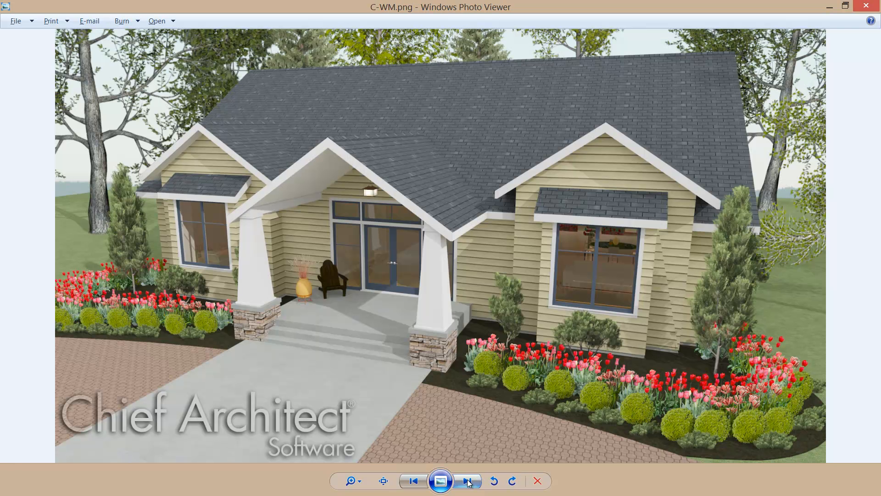